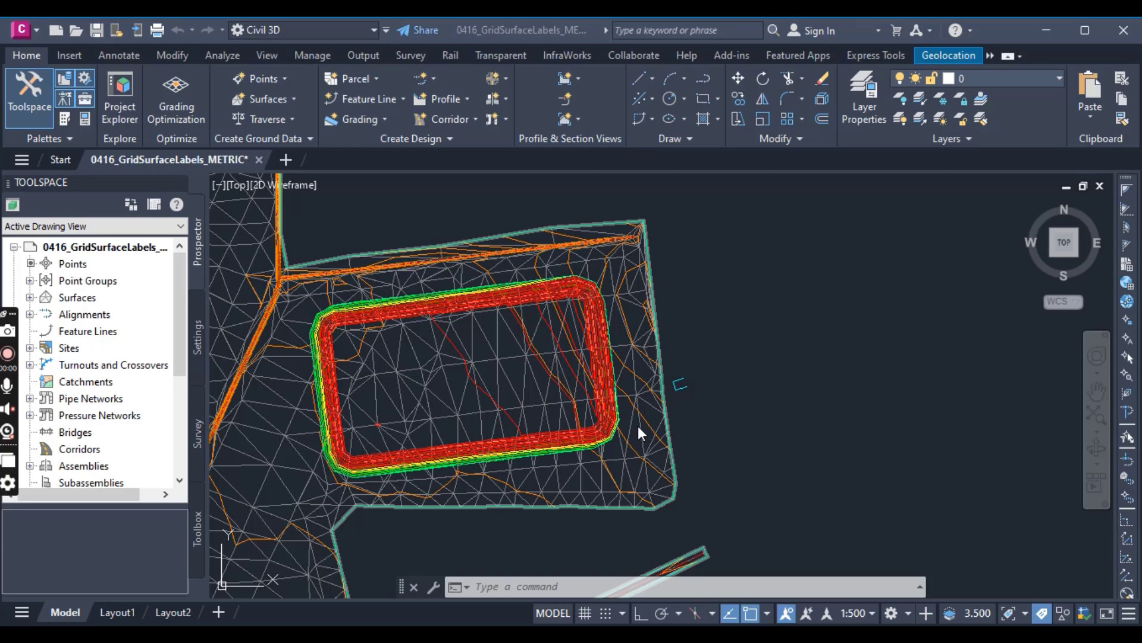
Step: Zoom onto the pond and read the Existing Surface and Pond Volume elevation tooltips
{"action": "scroll", "coordinate": [805, 324], "scroll_direction": "down", "scroll_amount": 3}
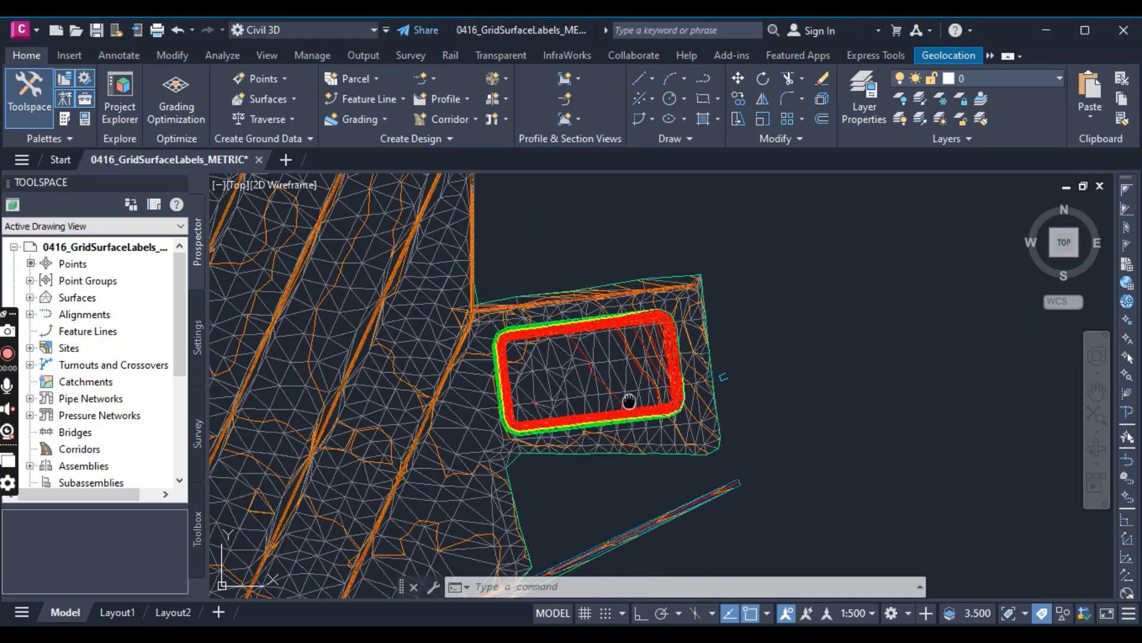
{"action": "scroll", "coordinate": [628, 398], "scroll_direction": "down", "scroll_amount": 2}
{"action": "scroll", "coordinate": [628, 397], "scroll_direction": "up", "scroll_amount": 2}
{"action": "scroll", "coordinate": [629, 397], "scroll_direction": "up", "scroll_amount": 2}
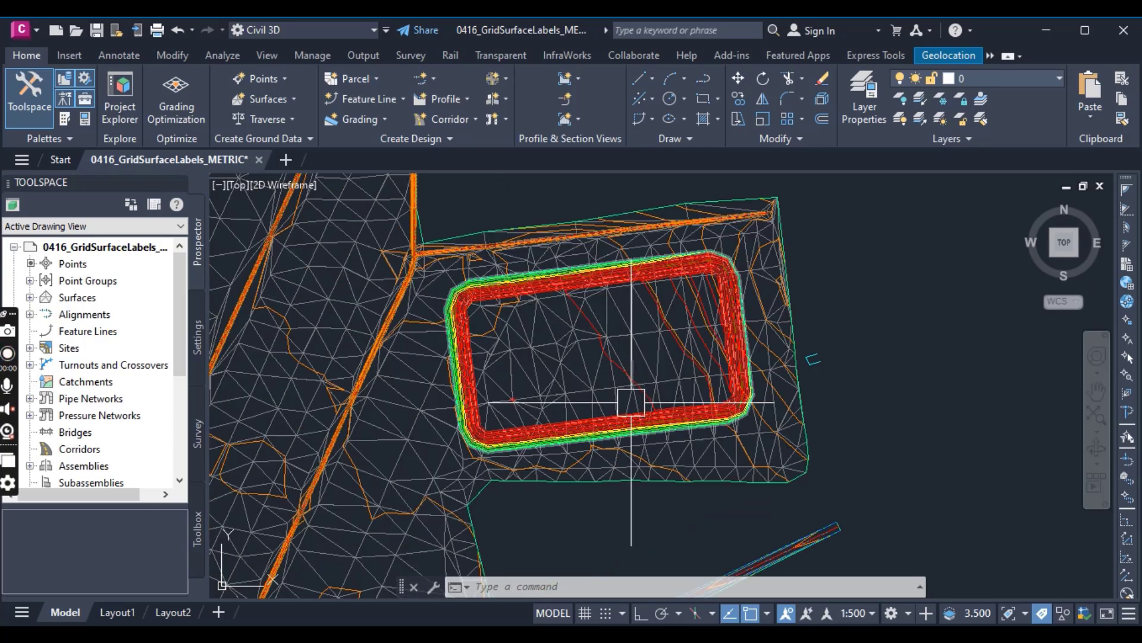
{"action": "scroll", "coordinate": [625, 400], "scroll_direction": "up", "scroll_amount": 2}
{"action": "scroll", "coordinate": [613, 400], "scroll_direction": "down", "scroll_amount": 3}
{"action": "scroll", "coordinate": [618, 400], "scroll_direction": "up", "scroll_amount": 2}
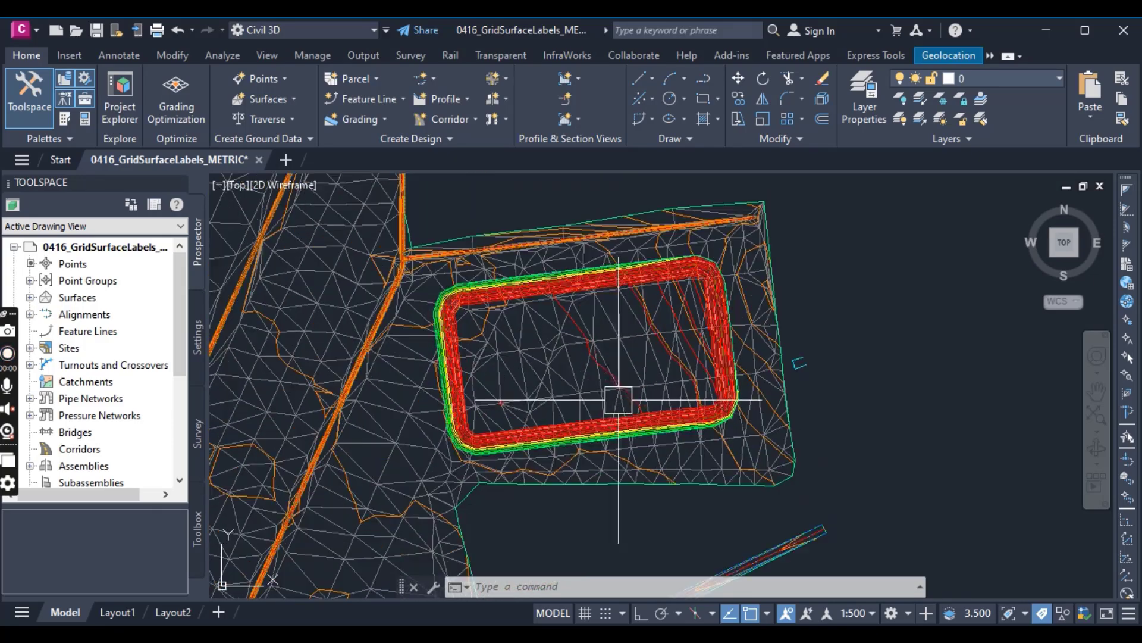
{"action": "scroll", "coordinate": [599, 395], "scroll_direction": "up", "scroll_amount": 2}
{"action": "scroll", "coordinate": [591, 395], "scroll_direction": "down", "scroll_amount": 2}
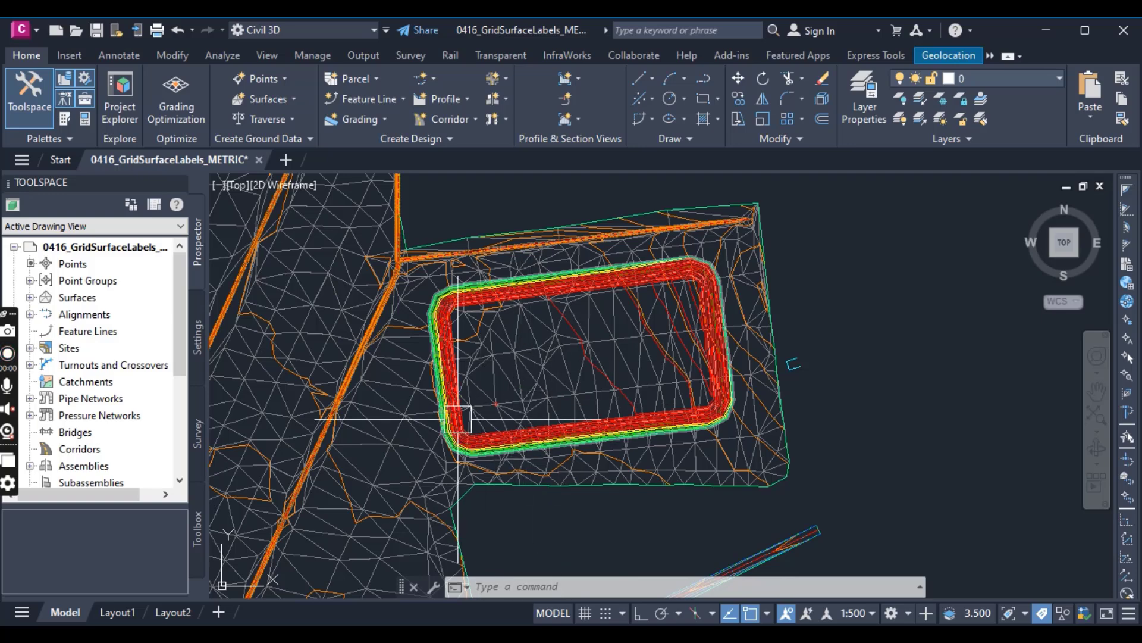
{"action": "scroll", "coordinate": [458, 419], "scroll_direction": "up", "scroll_amount": 3}
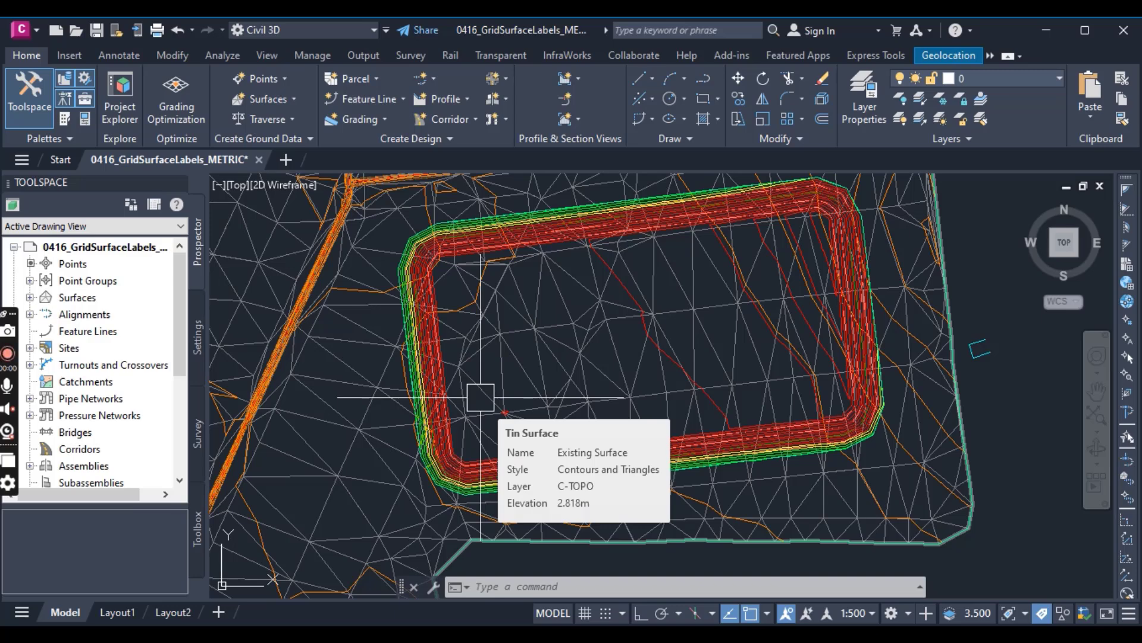
{"action": "scroll", "coordinate": [476, 250], "scroll_direction": "down", "scroll_amount": 2}
{"action": "scroll", "coordinate": [555, 409], "scroll_direction": "up", "scroll_amount": 2}
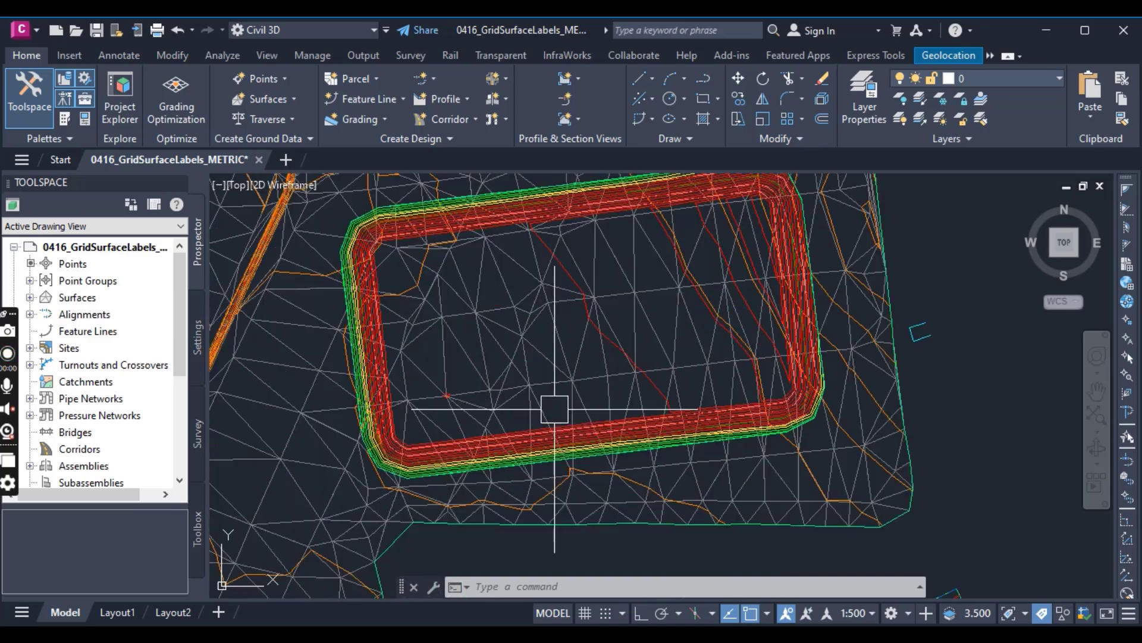
{"action": "mouse_move", "coordinate": [552, 410]}
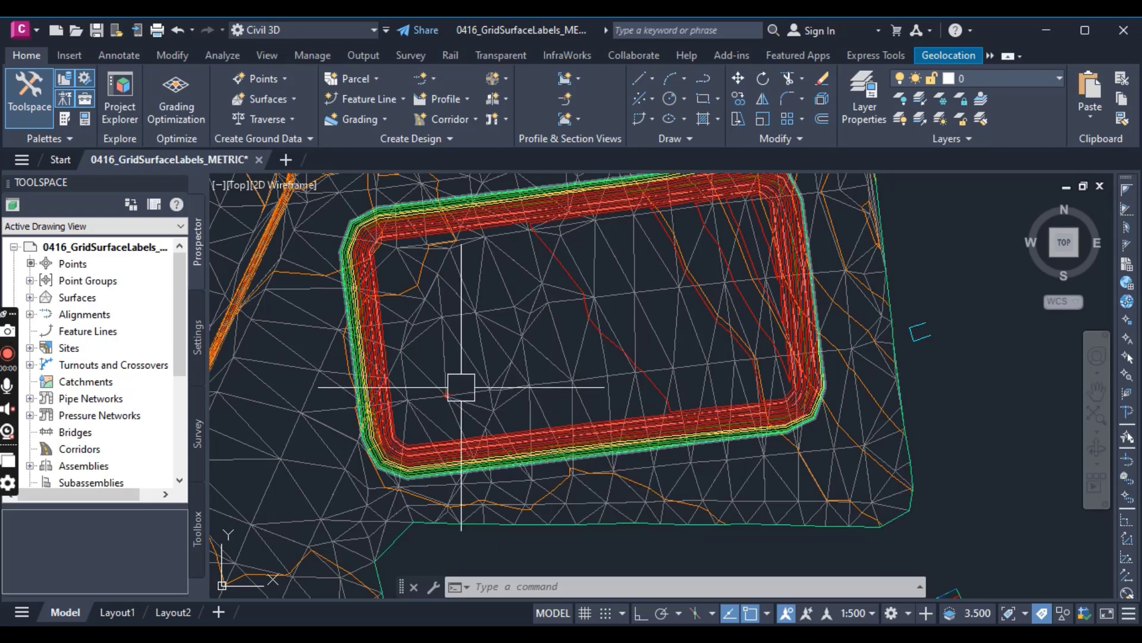
{"action": "mouse_move", "coordinate": [461, 387]}
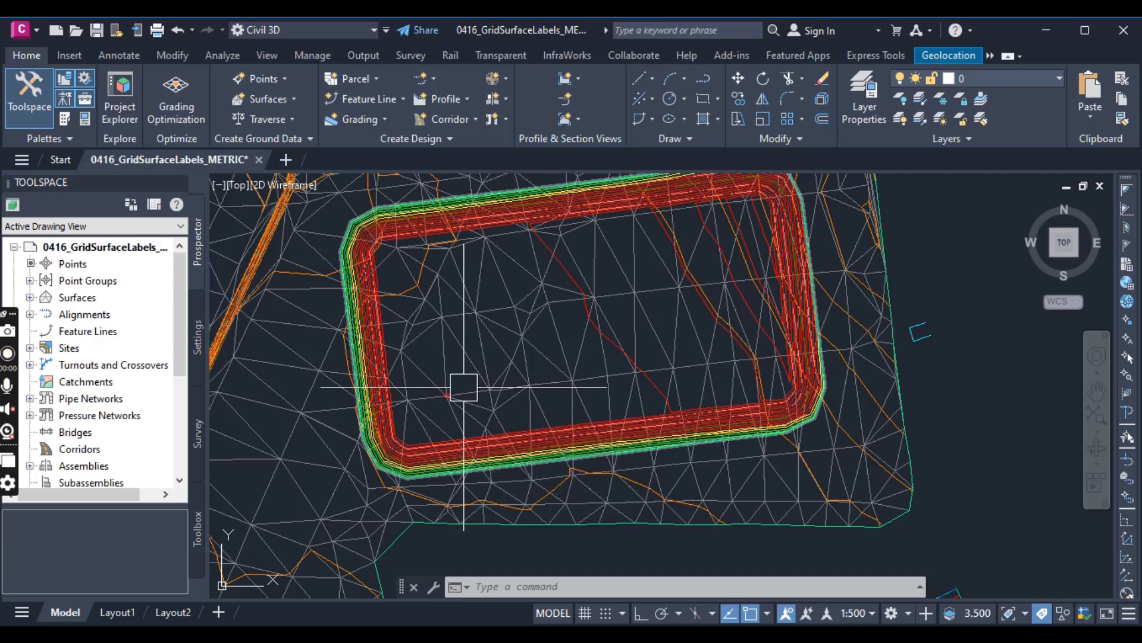
Step: Start the Spot Elevations on Grid labelling command from Annotate > Add Labels > Surface
{"action": "left_click", "coordinate": [124, 60]}
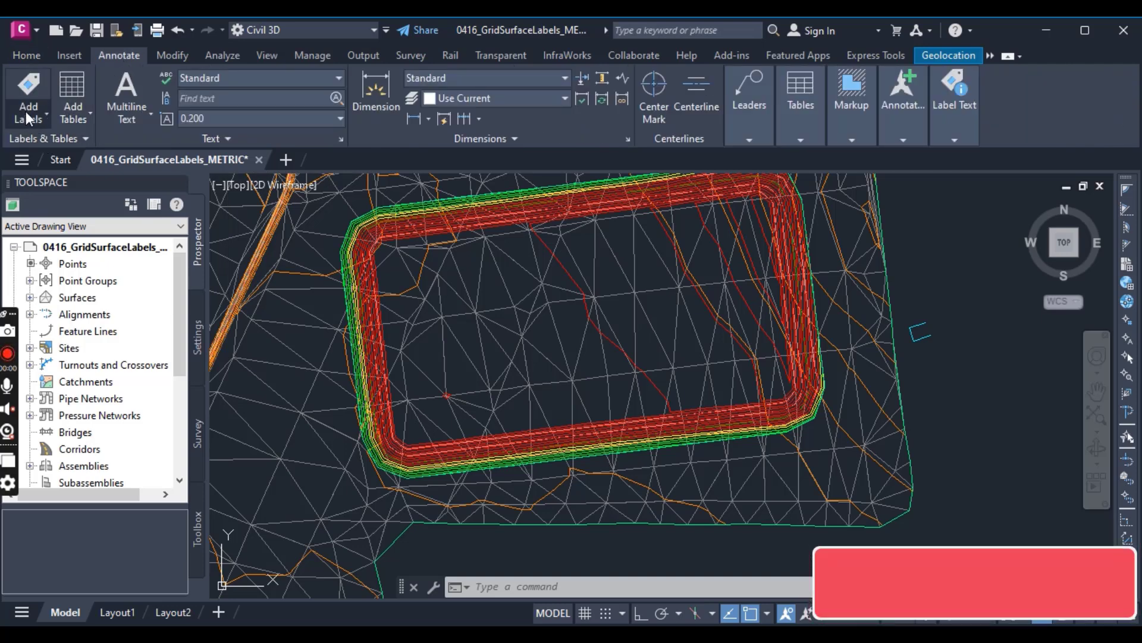
{"action": "left_click", "coordinate": [29, 118]}
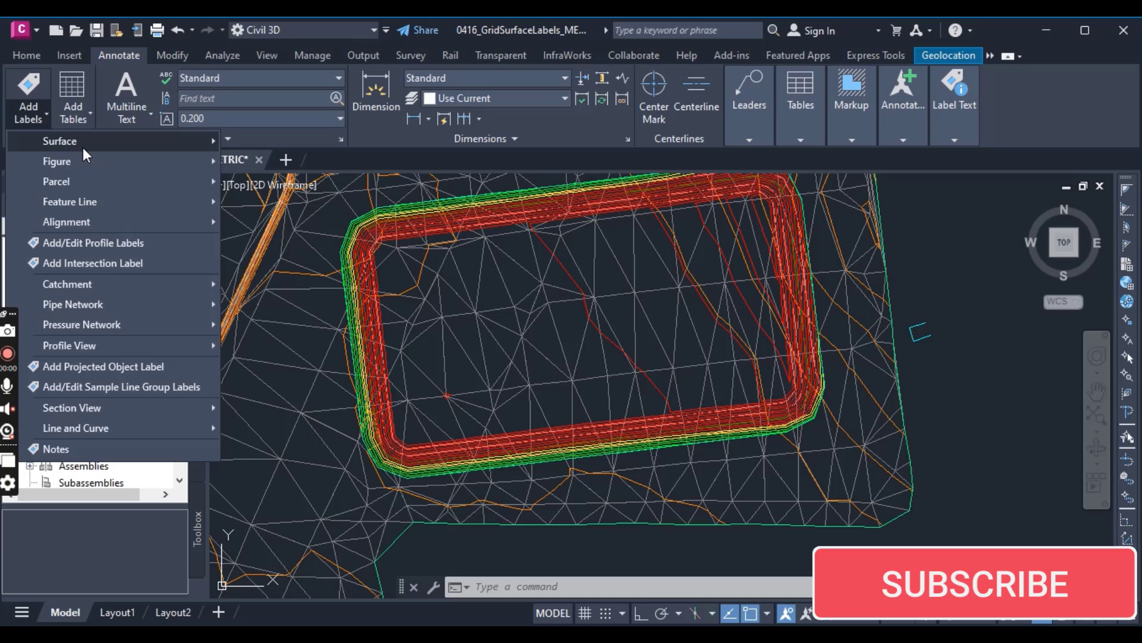
{"action": "mouse_move", "coordinate": [84, 147]}
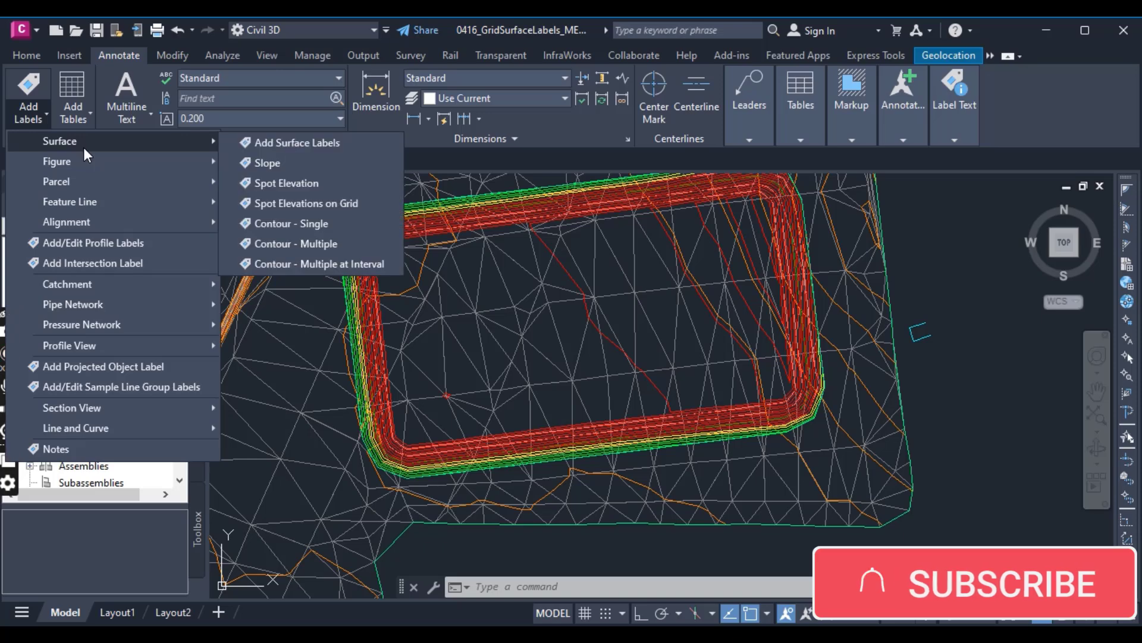
{"action": "left_click", "coordinate": [287, 207]}
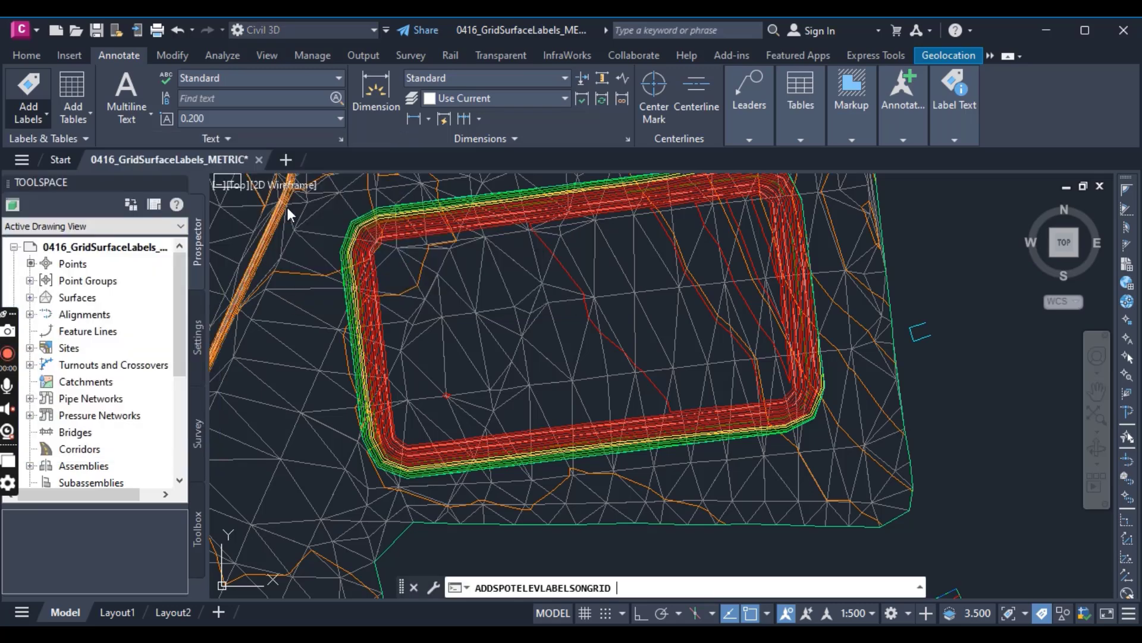
{"action": "mouse_move", "coordinate": [508, 314]}
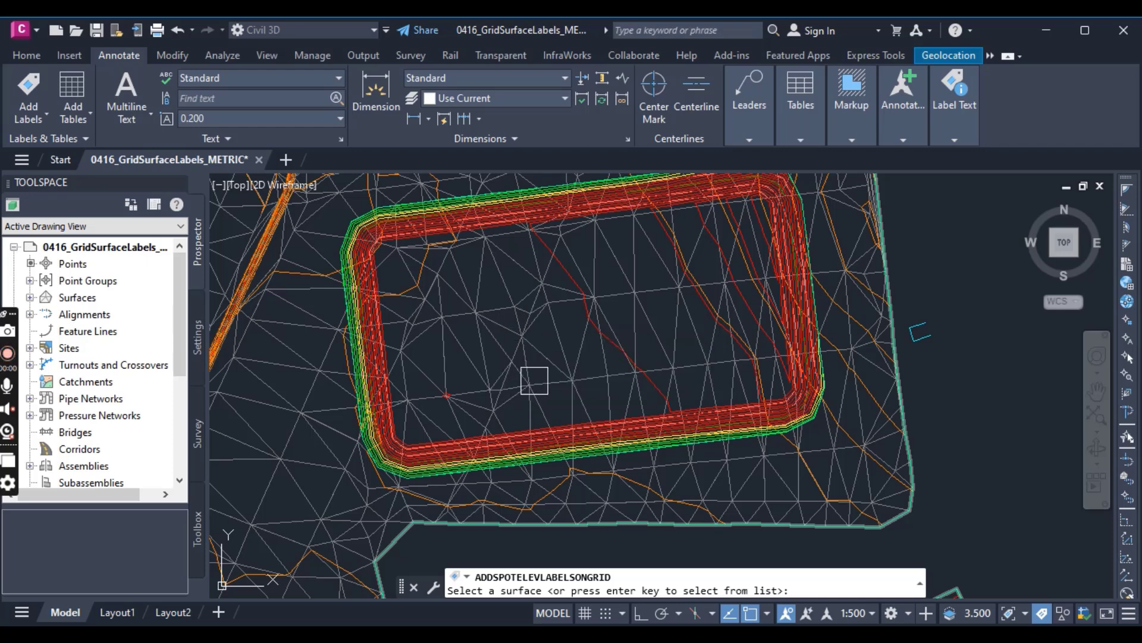
Step: Choose Existing Surface and place the grid base point just outside the pond's lower-left corner
{"action": "left_click", "coordinate": [544, 351]}
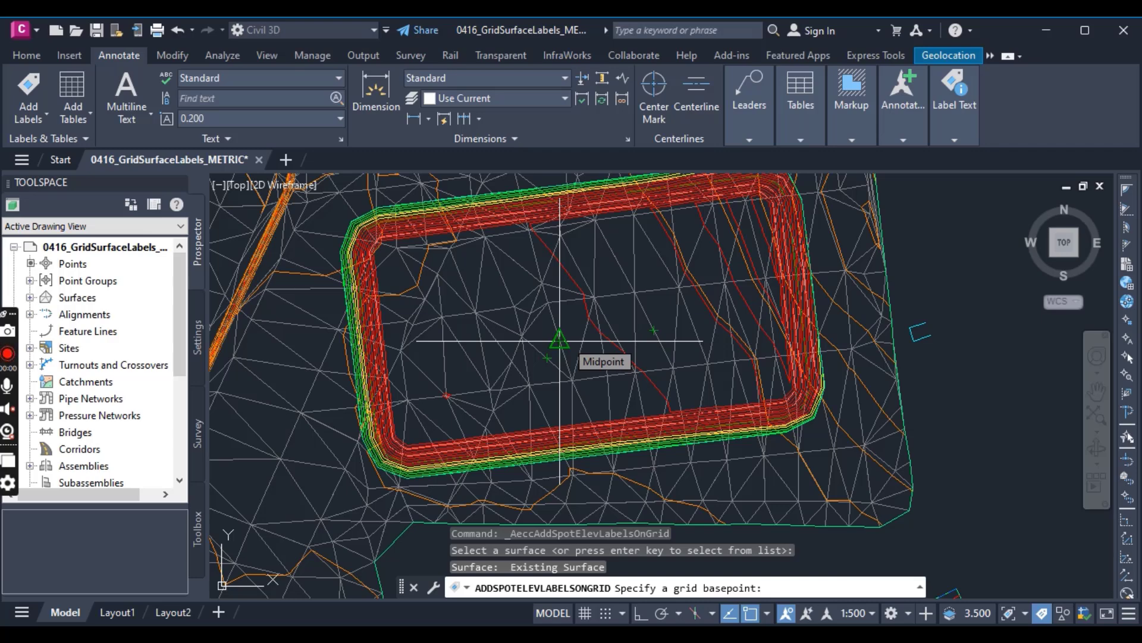
{"action": "middle_click_drag", "start_coordinate": [455, 381], "coordinate": [598, 294]}
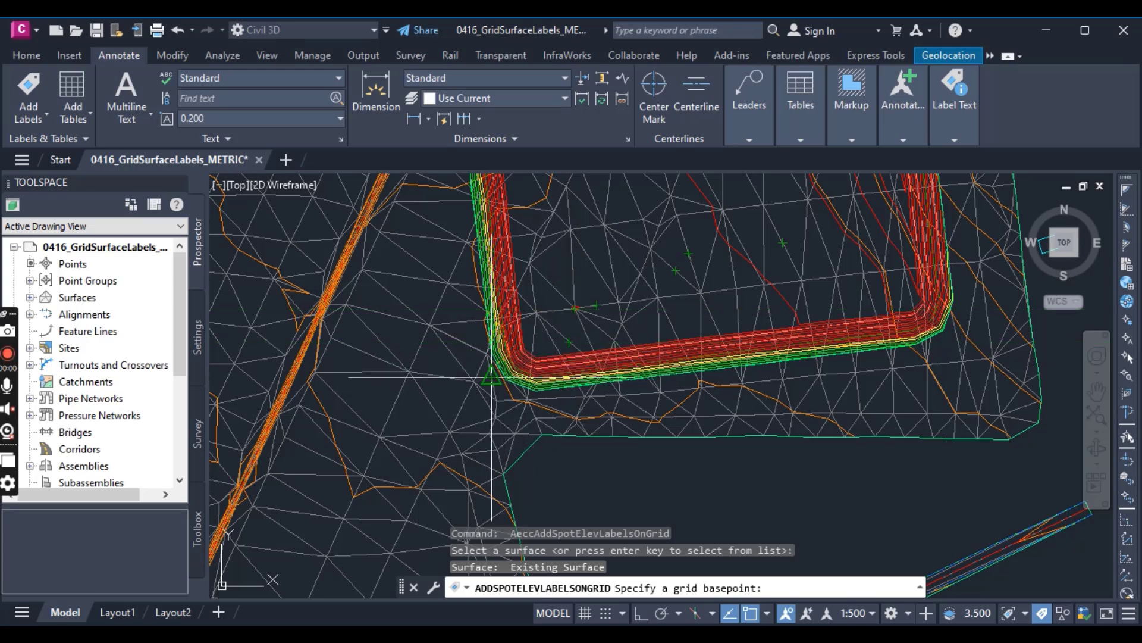
{"action": "scroll", "coordinate": [416, 410], "scroll_direction": "up", "scroll_amount": 2}
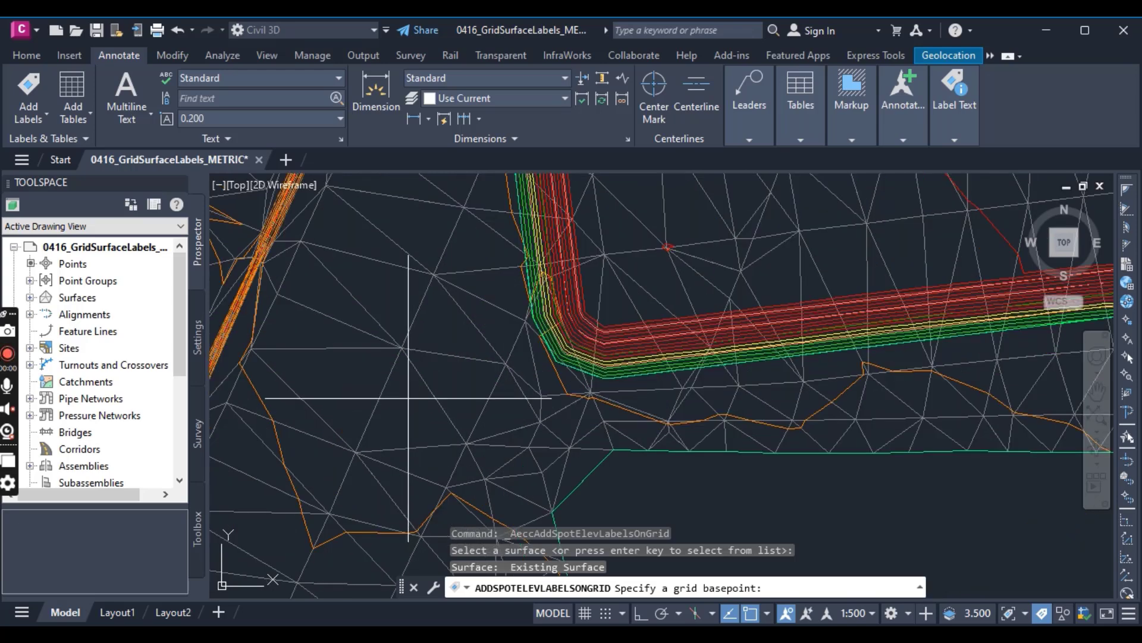
{"action": "left_click", "coordinate": [408, 400]}
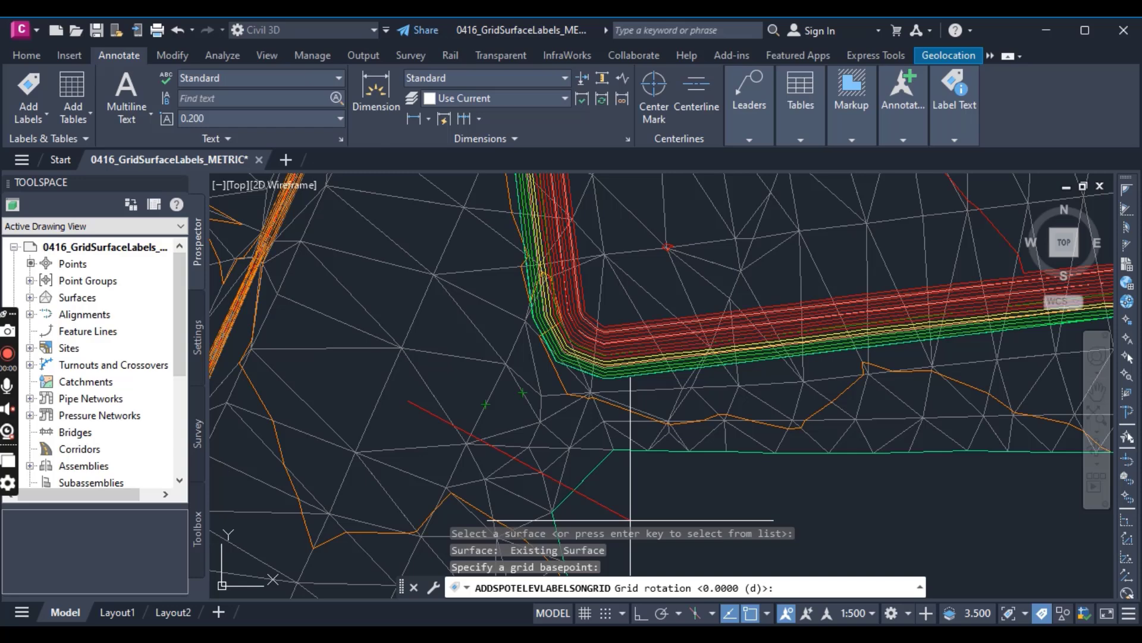
Step: Define the grid rotation with a point at the pond's lower-right corner
{"action": "scroll", "coordinate": [655, 488], "scroll_direction": "down", "scroll_amount": 3}
{"action": "middle_click_drag", "start_coordinate": [757, 459], "coordinate": [524, 455]}
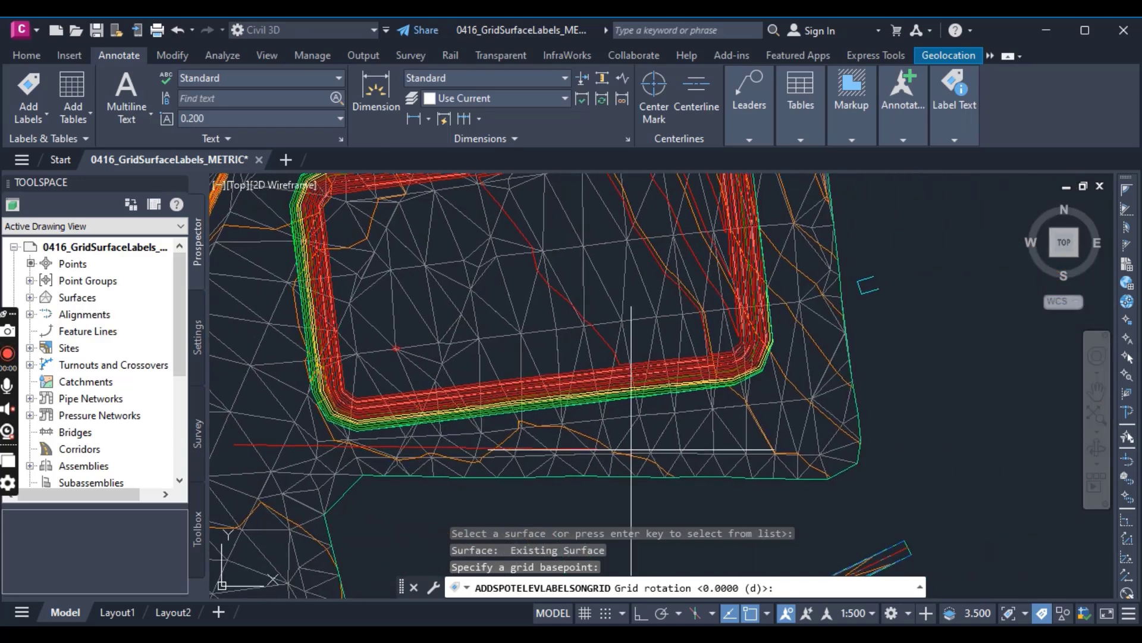
{"action": "scroll", "coordinate": [833, 357], "scroll_direction": "up", "scroll_amount": 2}
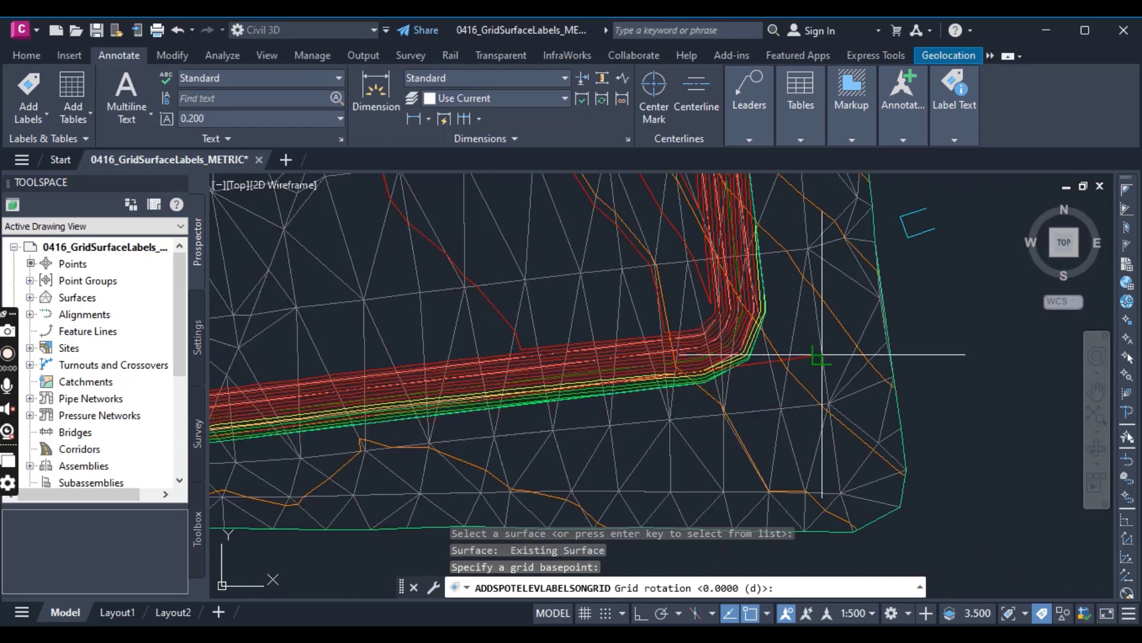
{"action": "scroll", "coordinate": [833, 356], "scroll_direction": "up", "scroll_amount": 2}
{"action": "left_click", "coordinate": [848, 352]}
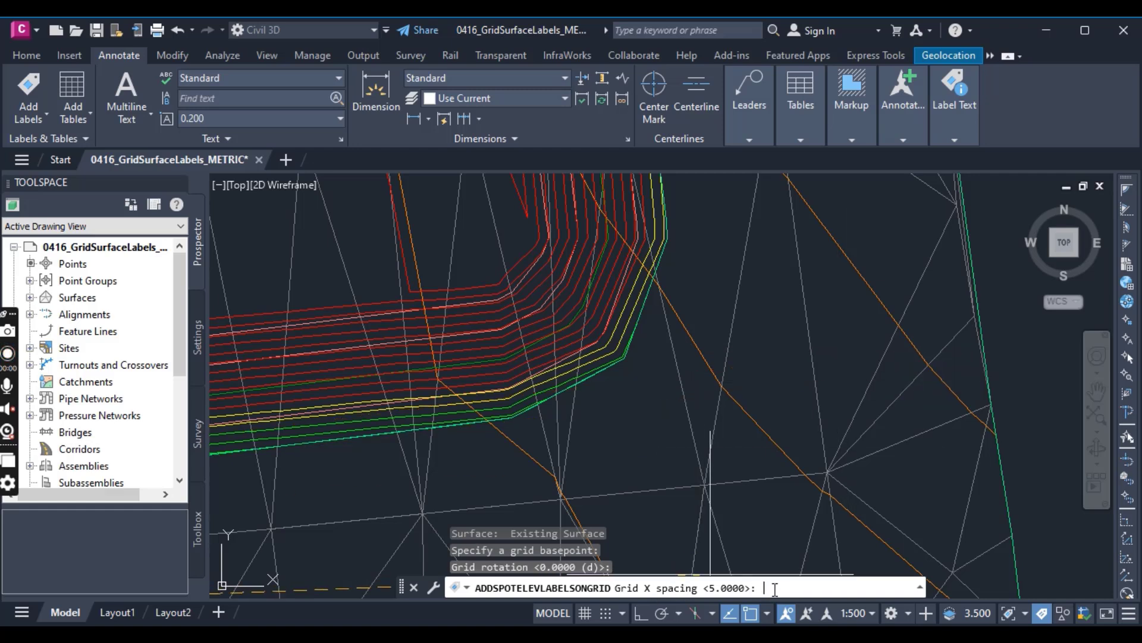
Step: Enter 7 for both the grid X spacing and the grid Y spacing
{"action": "type", "text": "7"}
{"action": "key", "text": "Return"}
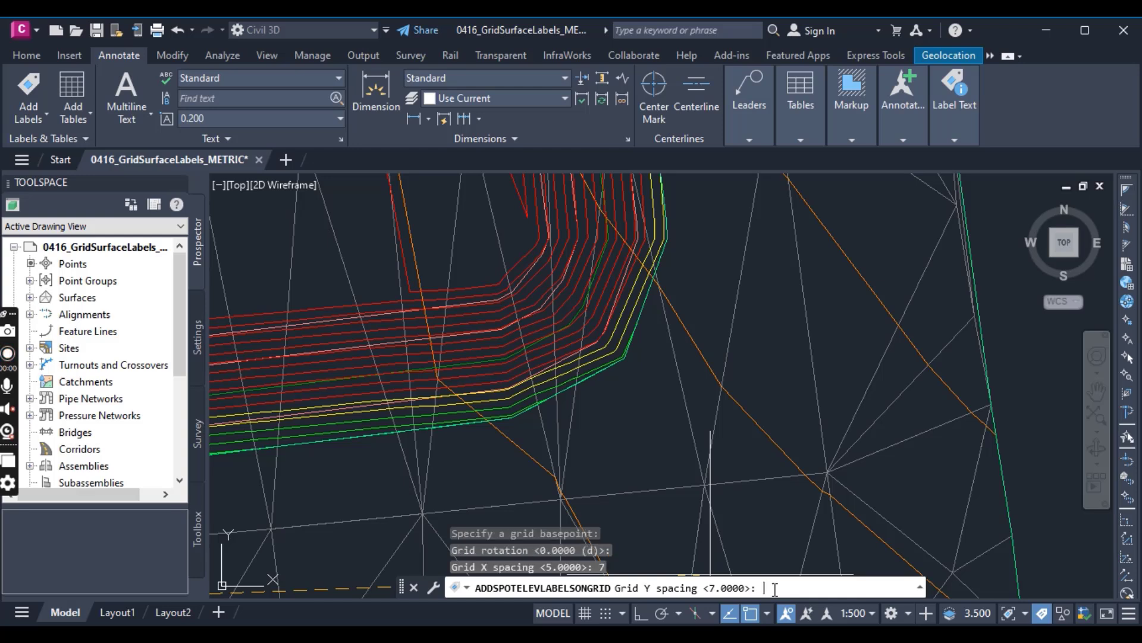
{"action": "type", "text": "7"}
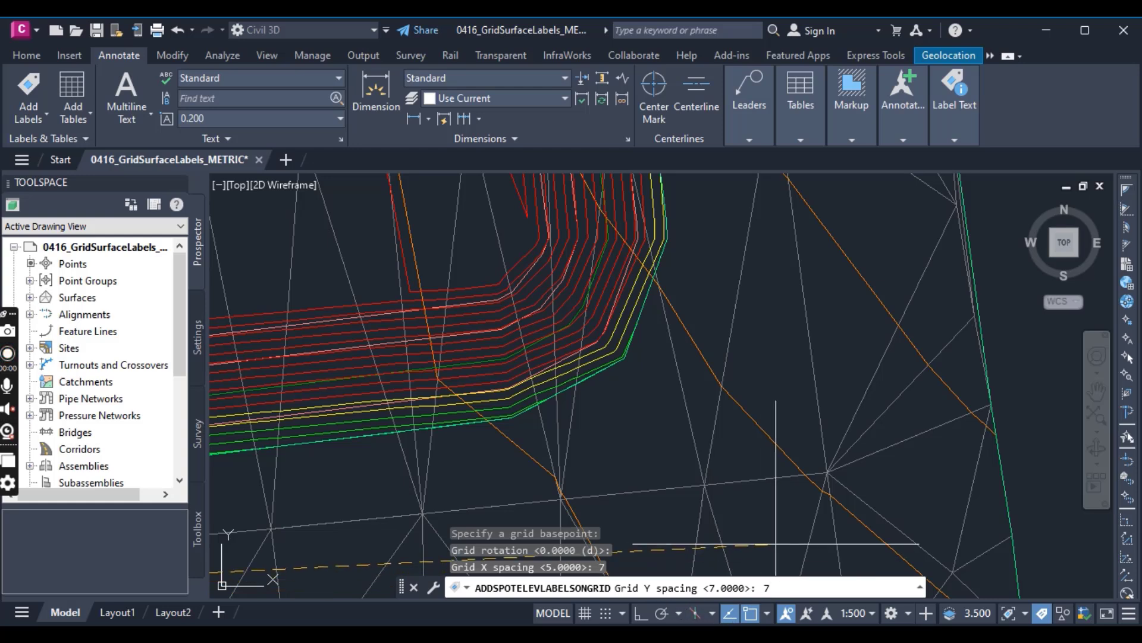
{"action": "key", "text": "Return"}
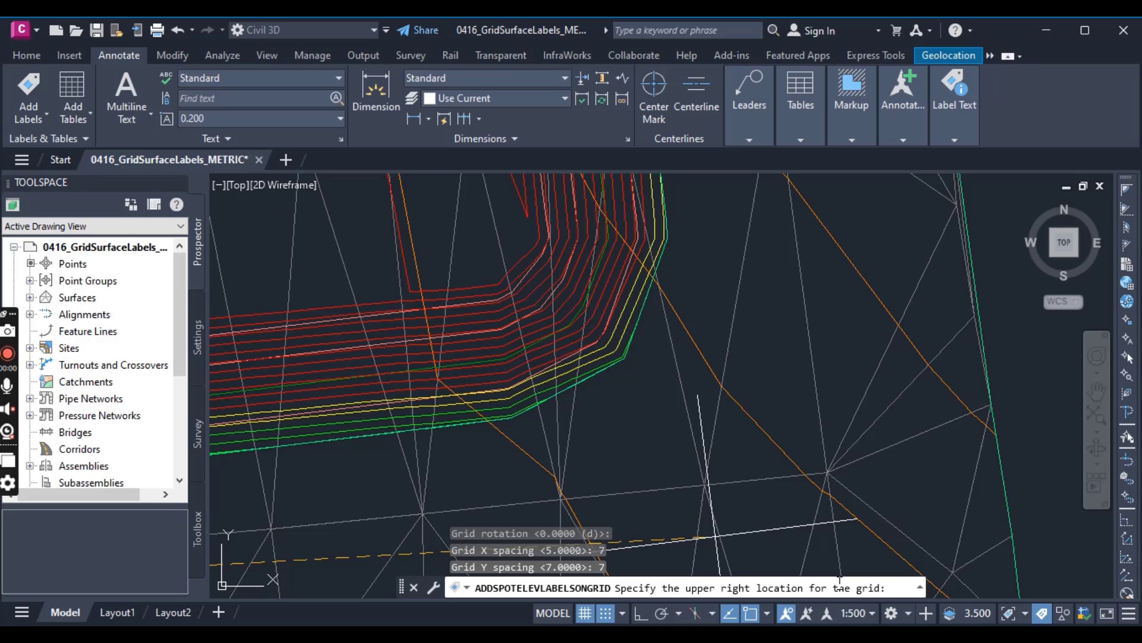
Step: Pick the grid's upper-right location beyond the pond's upper-right corner
{"action": "scroll", "coordinate": [784, 443], "scroll_direction": "down", "scroll_amount": 4}
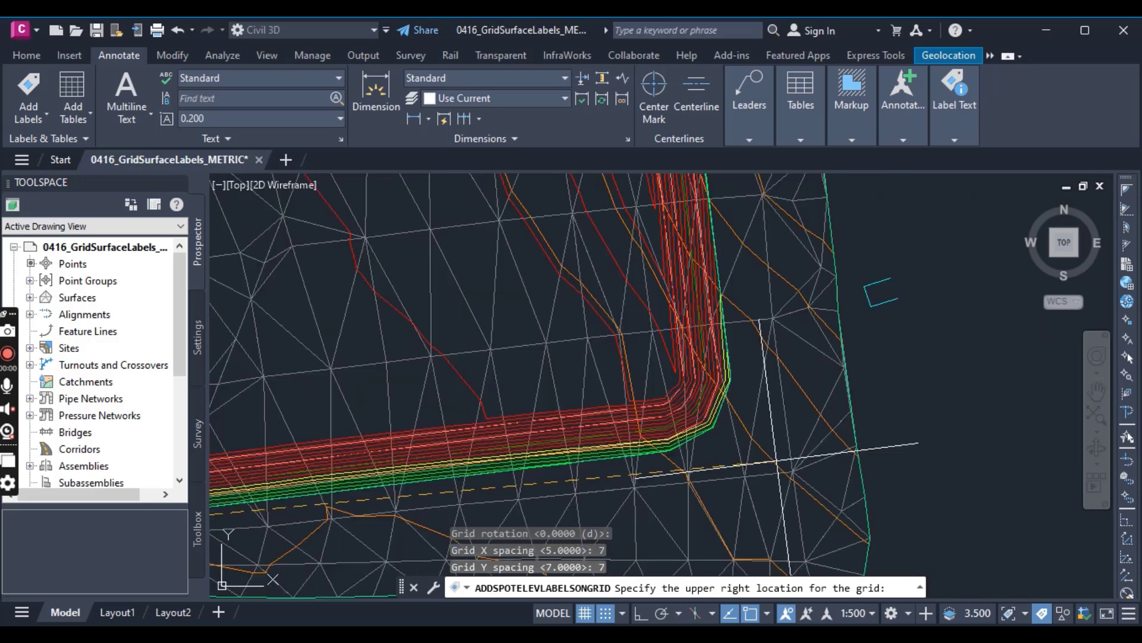
{"action": "middle_click_drag", "start_coordinate": [762, 368], "coordinate": [764, 424]}
{"action": "scroll", "coordinate": [765, 424], "scroll_direction": "down", "scroll_amount": 3}
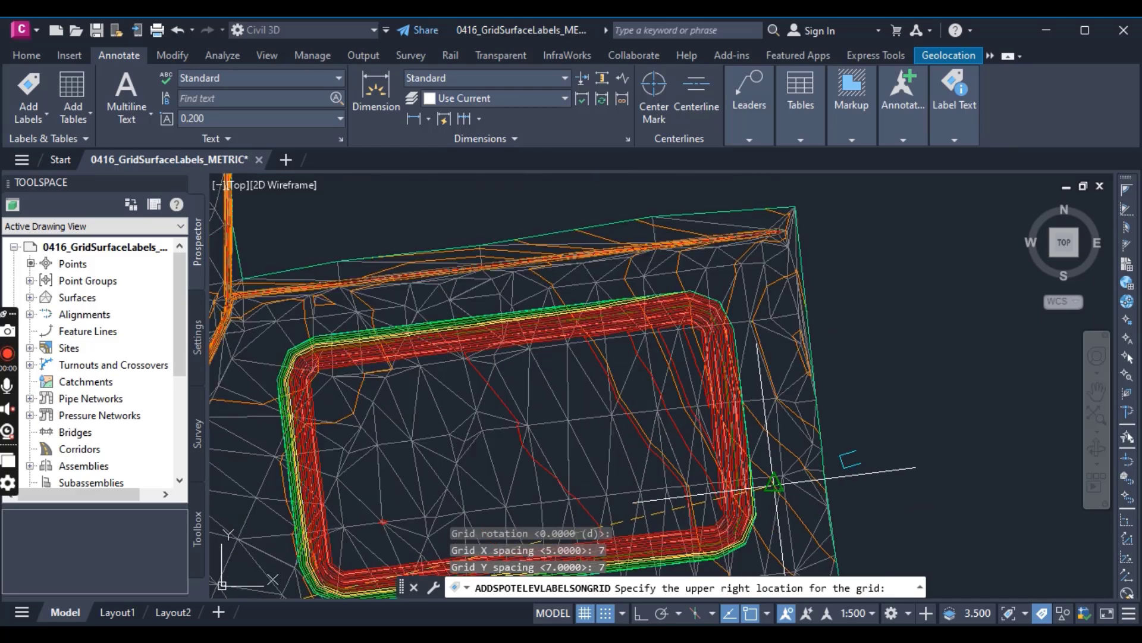
{"action": "middle_click_drag", "start_coordinate": [729, 266], "coordinate": [740, 433]}
{"action": "scroll", "coordinate": [760, 422], "scroll_direction": "up", "scroll_amount": 5}
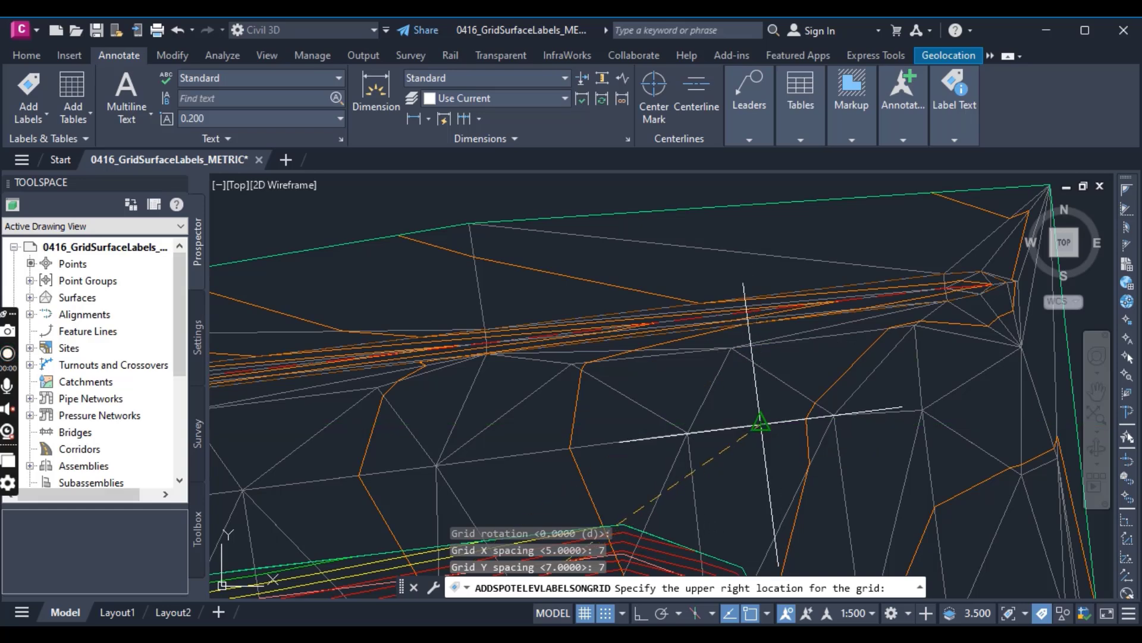
{"action": "scroll", "coordinate": [774, 429], "scroll_direction": "up", "scroll_amount": 3}
{"action": "left_click", "coordinate": [778, 429]}
{"action": "scroll", "coordinate": [768, 417], "scroll_direction": "down", "scroll_amount": 5}
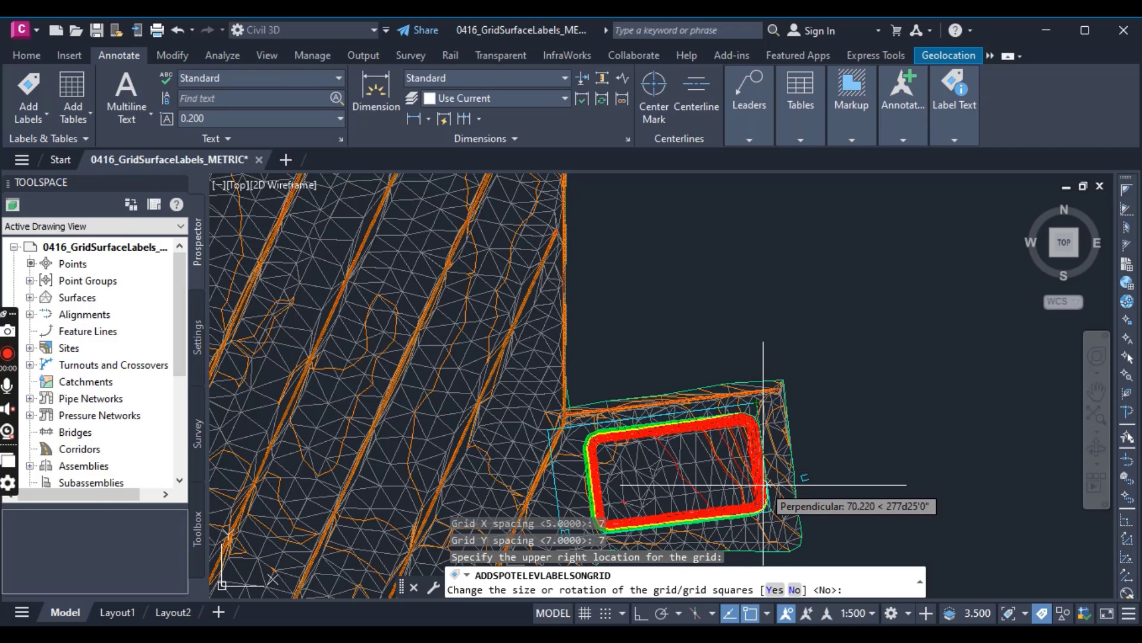
{"action": "scroll", "coordinate": [764, 485], "scroll_direction": "up", "scroll_amount": 1}
{"action": "scroll", "coordinate": [633, 366], "scroll_direction": "up", "scroll_amount": 1}
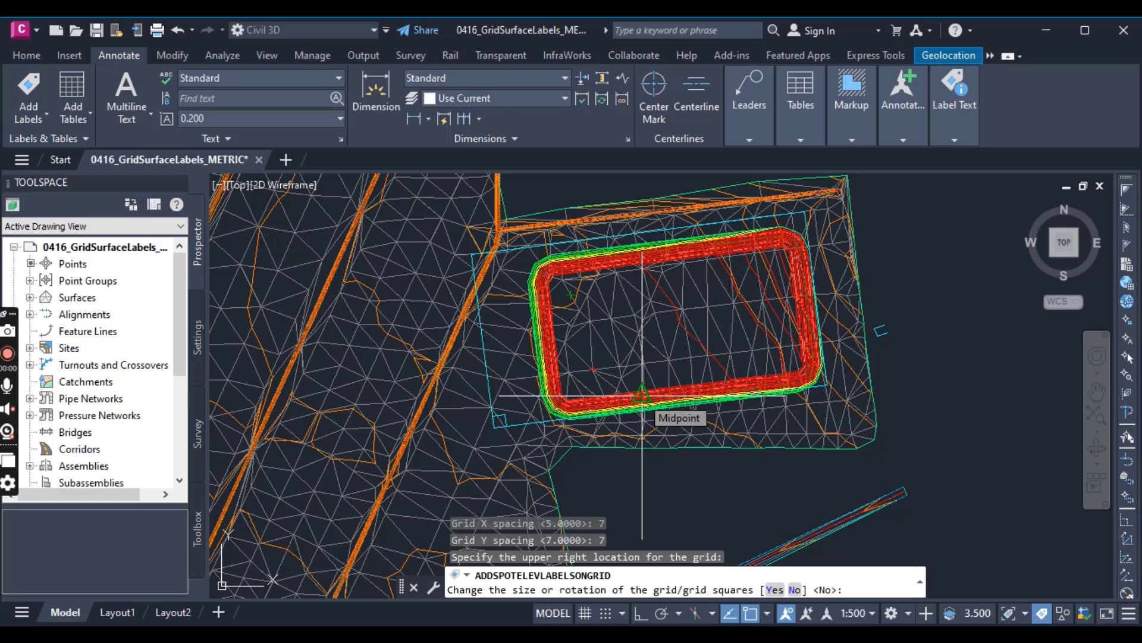
Step: Keep the grid size and rotation, placing Existing Surface spot labels like 2.78 across the pond
{"action": "key", "text": "Return"}
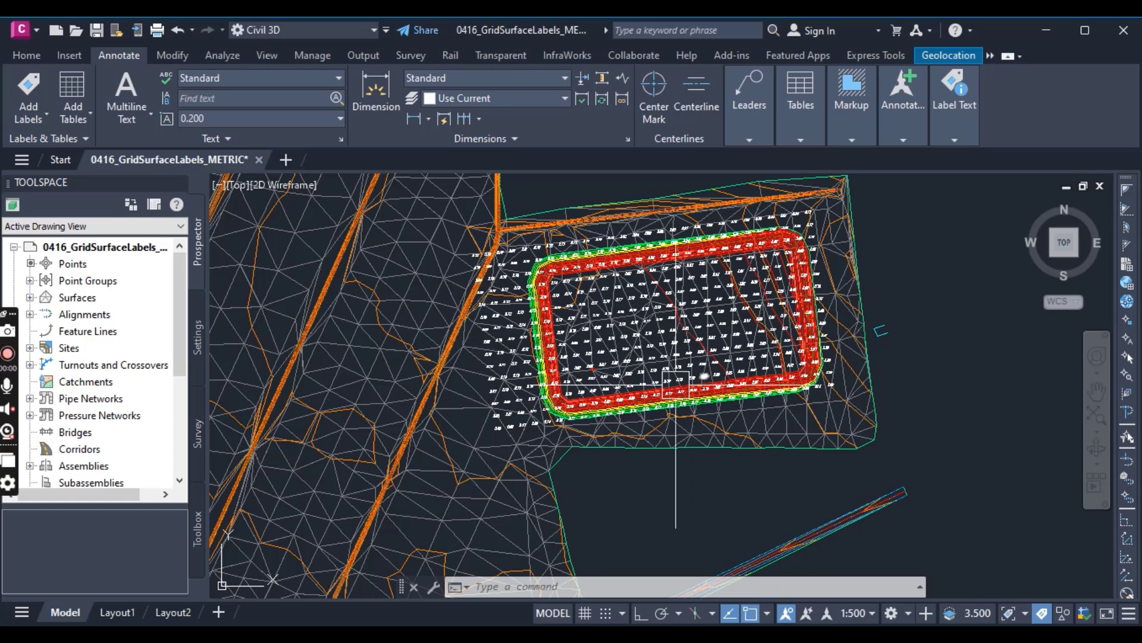
{"action": "scroll", "coordinate": [684, 387], "scroll_direction": "up", "scroll_amount": 8}
{"action": "scroll", "coordinate": [589, 423], "scroll_direction": "down", "scroll_amount": 3}
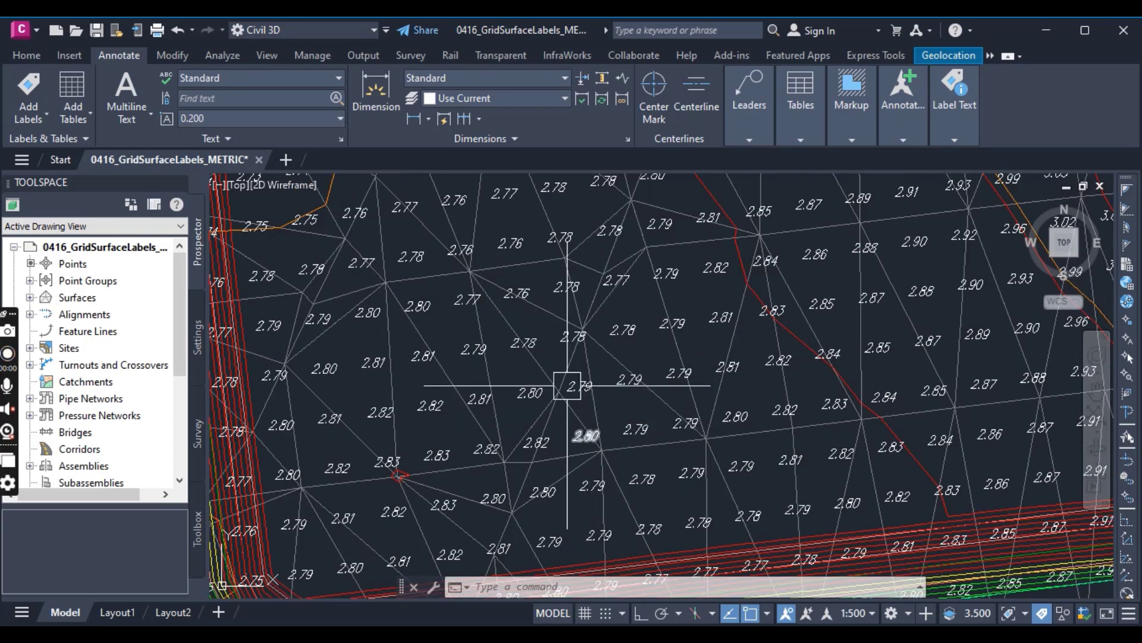
{"action": "scroll", "coordinate": [565, 385], "scroll_direction": "up", "scroll_amount": 3}
{"action": "scroll", "coordinate": [576, 416], "scroll_direction": "down", "scroll_amount": 3}
{"action": "scroll", "coordinate": [574, 408], "scroll_direction": "up", "scroll_amount": 2}
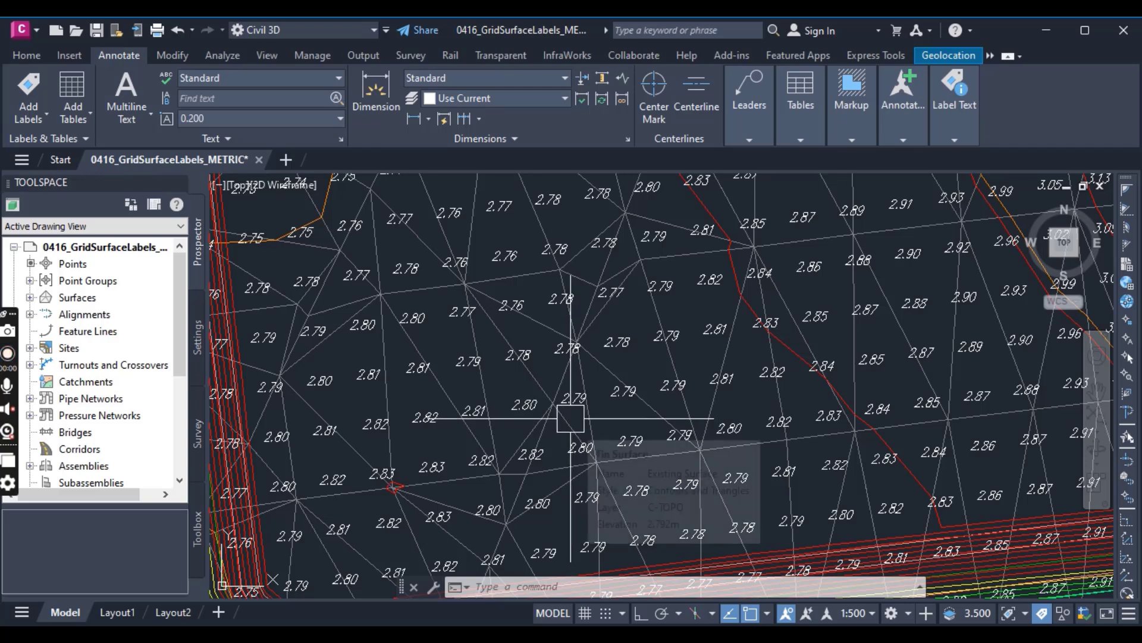
{"action": "scroll", "coordinate": [565, 417], "scroll_direction": "down", "scroll_amount": 4}
{"action": "scroll", "coordinate": [541, 405], "scroll_direction": "up", "scroll_amount": 3}
{"action": "scroll", "coordinate": [543, 379], "scroll_direction": "up", "scroll_amount": 3}
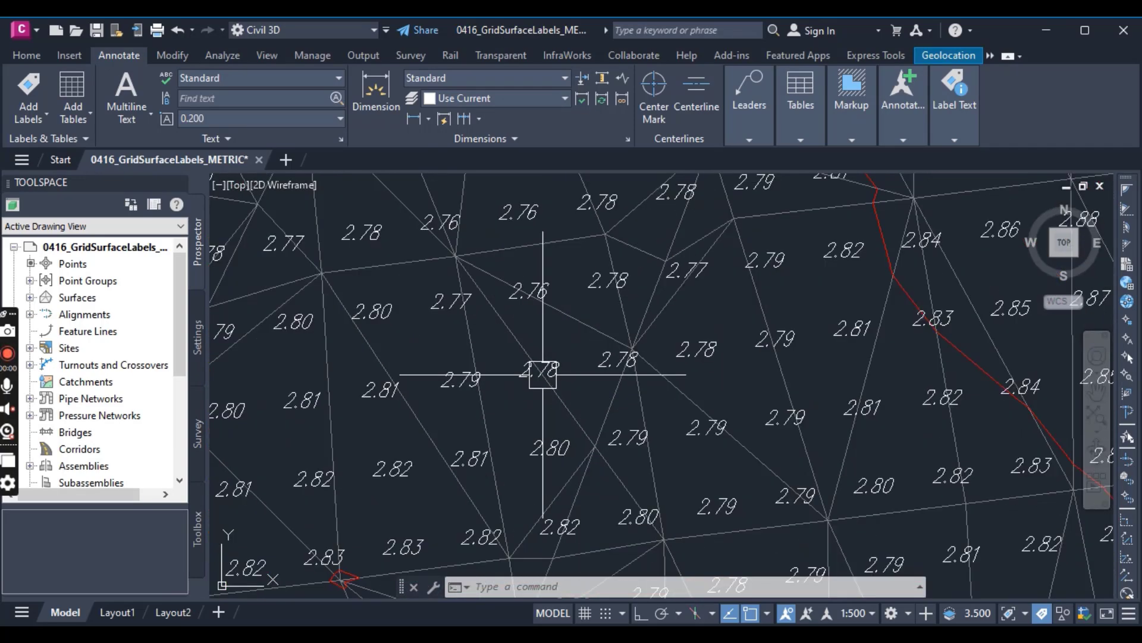
{"action": "scroll", "coordinate": [541, 372], "scroll_direction": "down", "scroll_amount": 3}
{"action": "scroll", "coordinate": [546, 416], "scroll_direction": "up", "scroll_amount": 2}
{"action": "scroll", "coordinate": [557, 406], "scroll_direction": "down", "scroll_amount": 4}
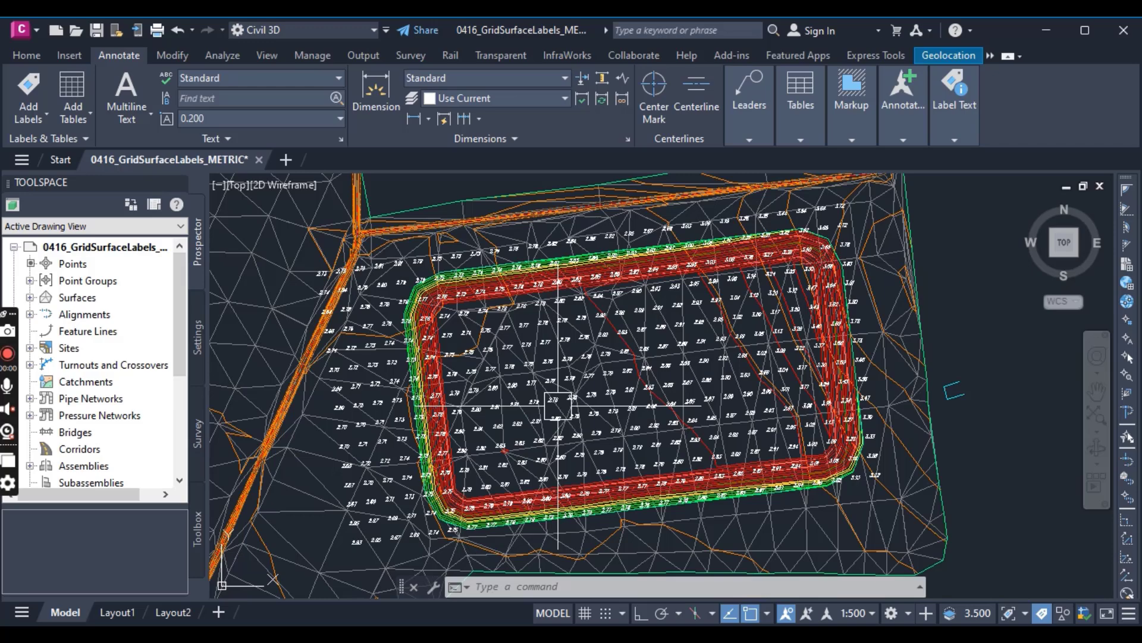
{"action": "scroll", "coordinate": [558, 399], "scroll_direction": "up", "scroll_amount": 3}
{"action": "scroll", "coordinate": [558, 393], "scroll_direction": "up", "scroll_amount": 3}
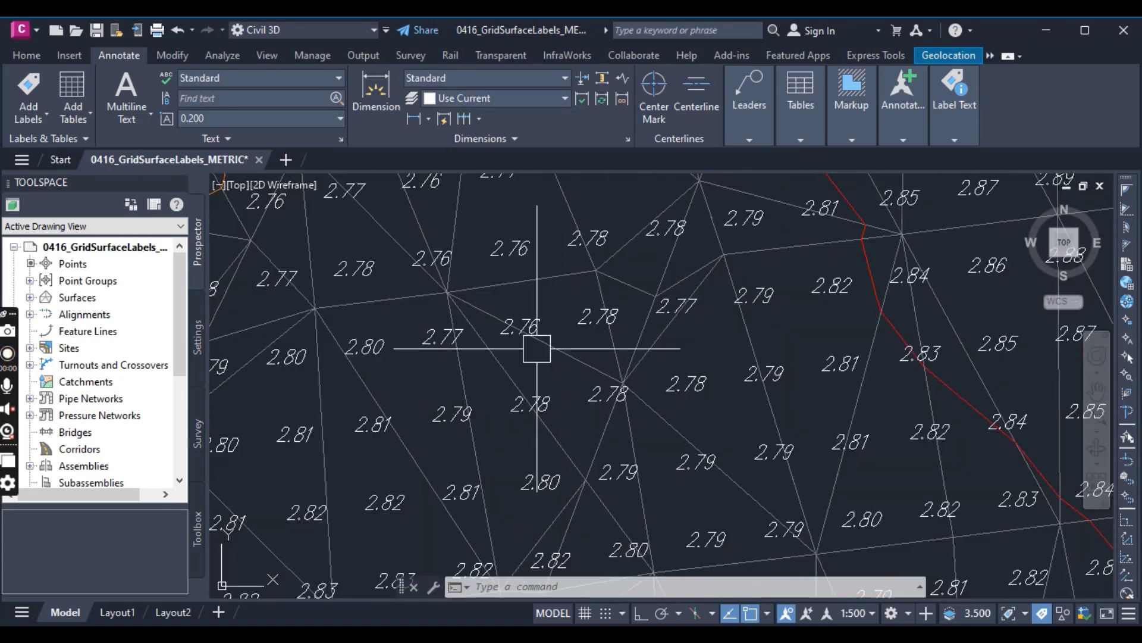
{"action": "scroll", "coordinate": [408, 400], "scroll_direction": "down", "scroll_amount": 4}
{"action": "scroll", "coordinate": [485, 402], "scroll_direction": "up", "scroll_amount": 5}
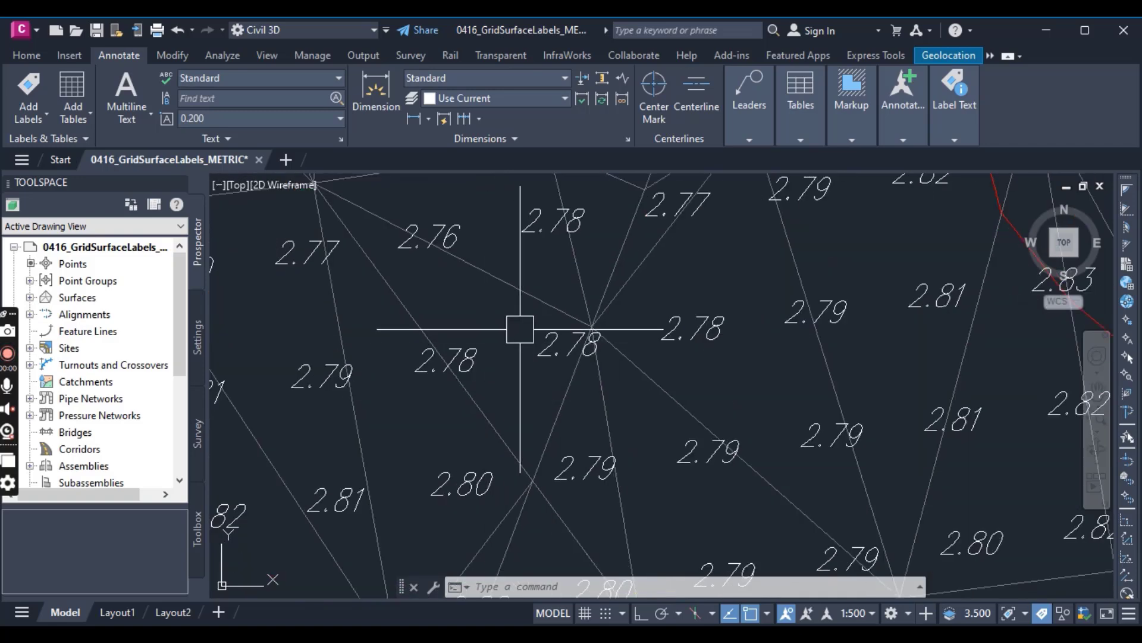
{"action": "mouse_move", "coordinate": [521, 328]}
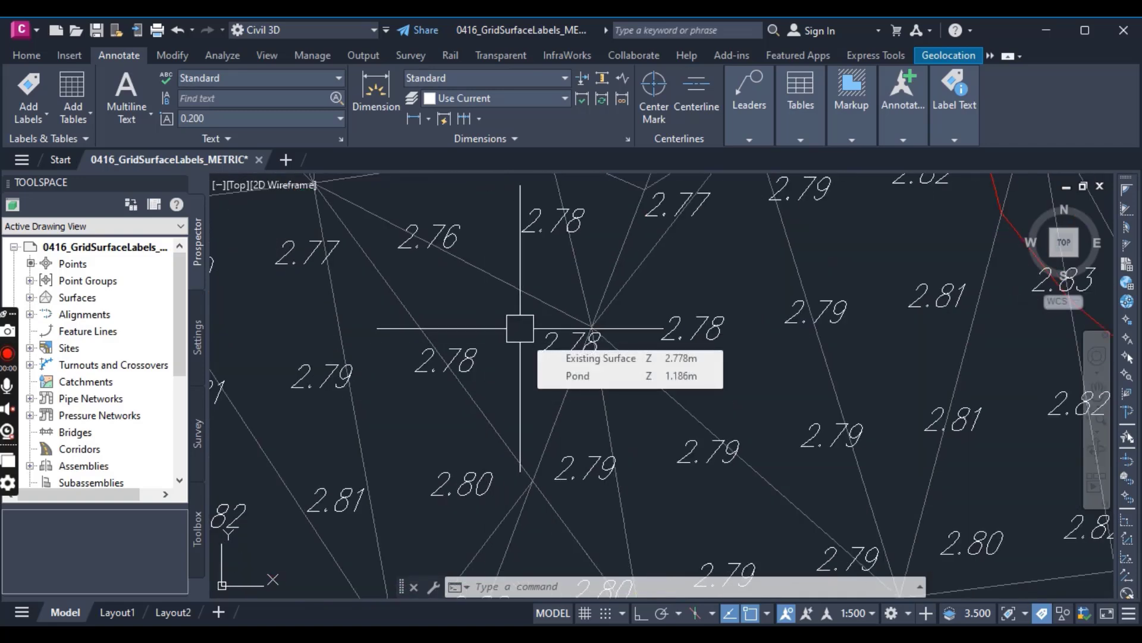
Step: Select the 2.78 label and use Select Similar to select all grid spot labels
{"action": "left_click", "coordinate": [451, 360]}
{"action": "right_click", "coordinate": [469, 360]}
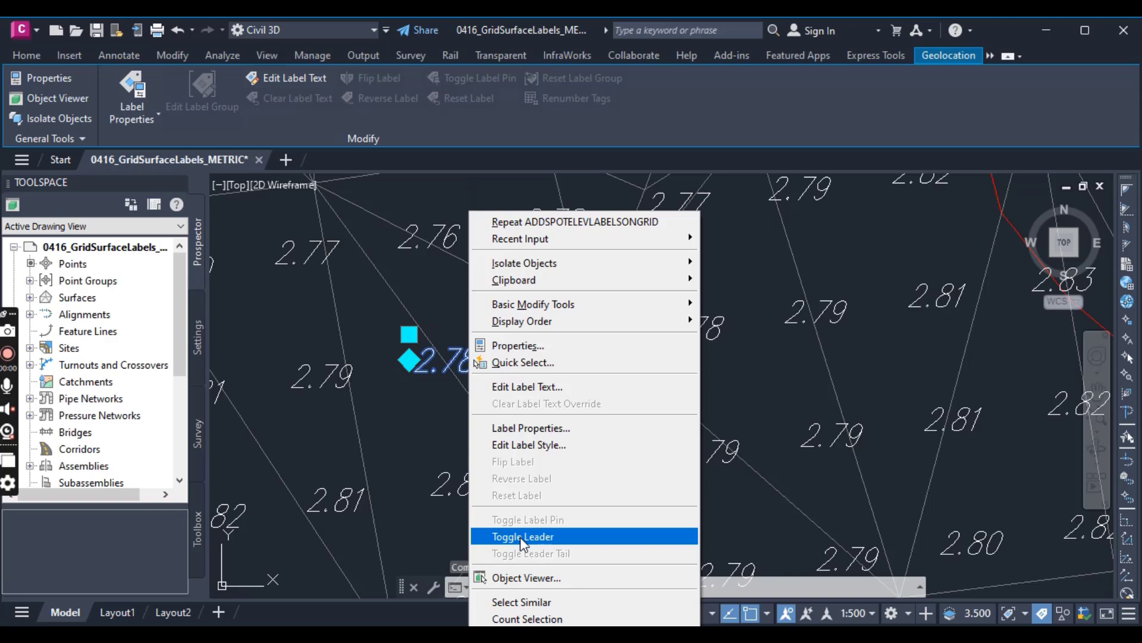
{"action": "left_click", "coordinate": [524, 602]}
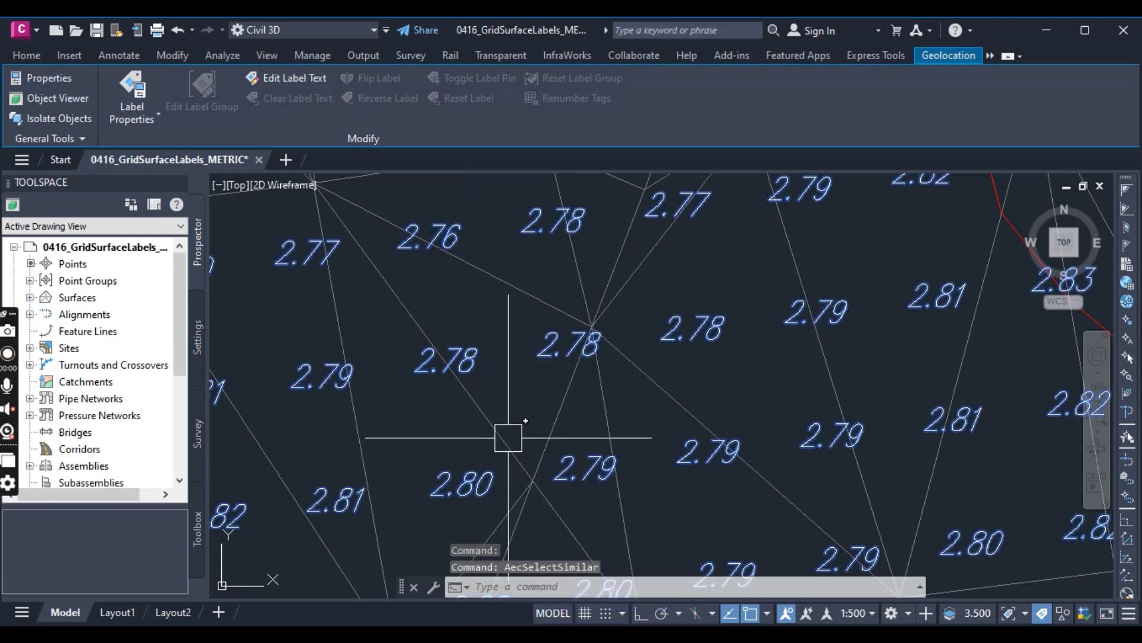
{"action": "mouse_move", "coordinate": [526, 420]}
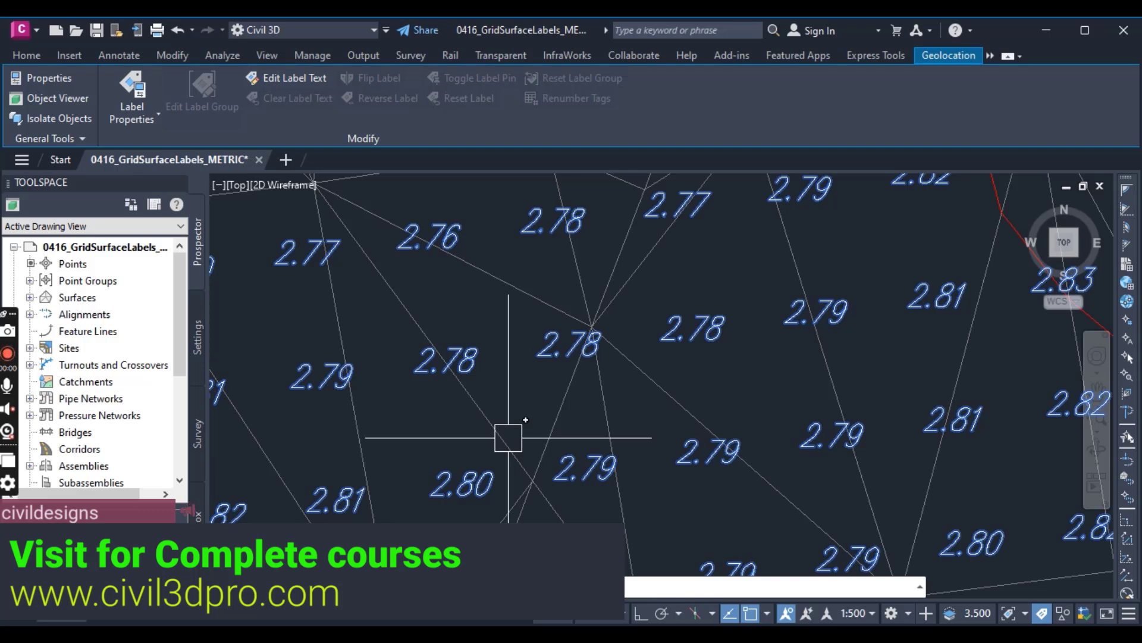
Step: Change the selected labels' Surface property to Pond Volume in the Properties palette
{"action": "key", "text": "ctrl+1"}
{"action": "type", "text": "pr"}
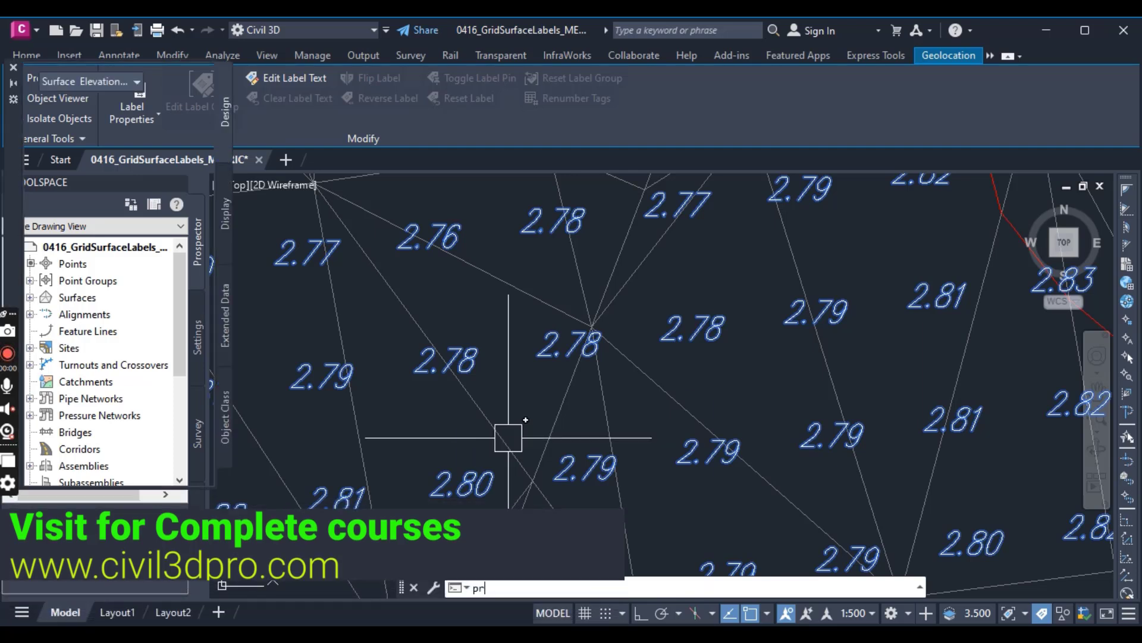
{"action": "key", "text": "Return"}
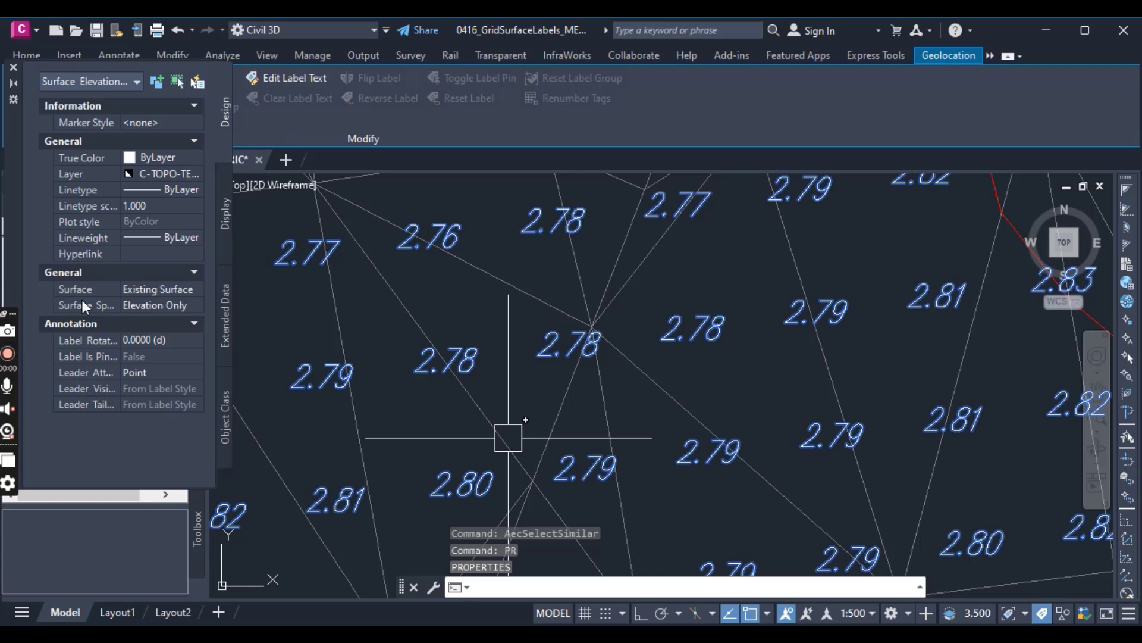
{"action": "left_click", "coordinate": [173, 291]}
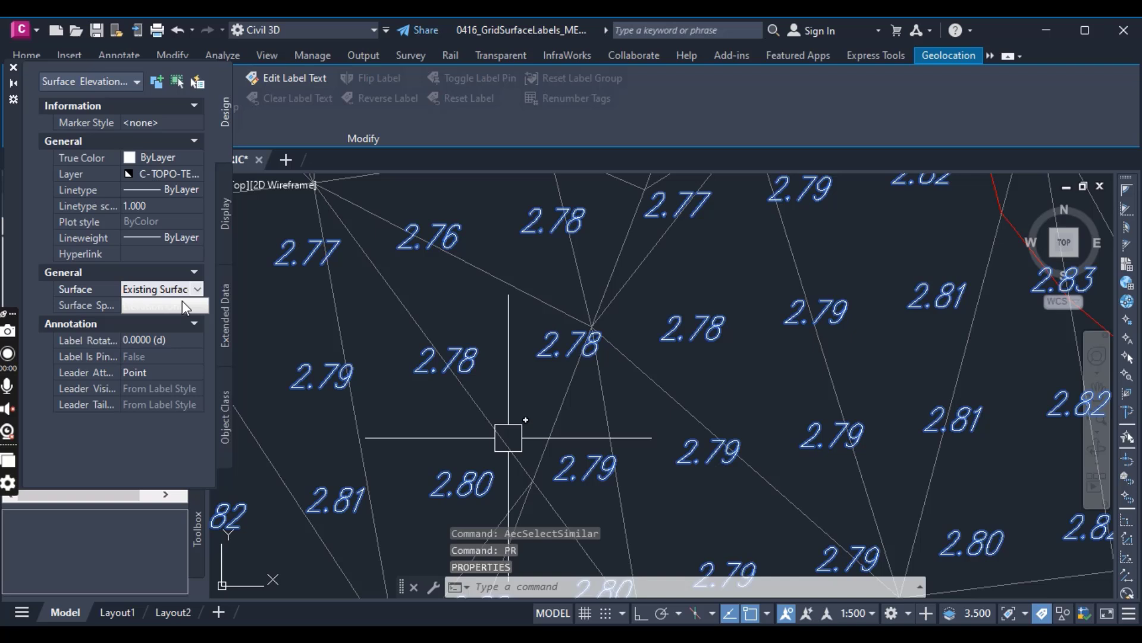
{"action": "left_click", "coordinate": [196, 290]}
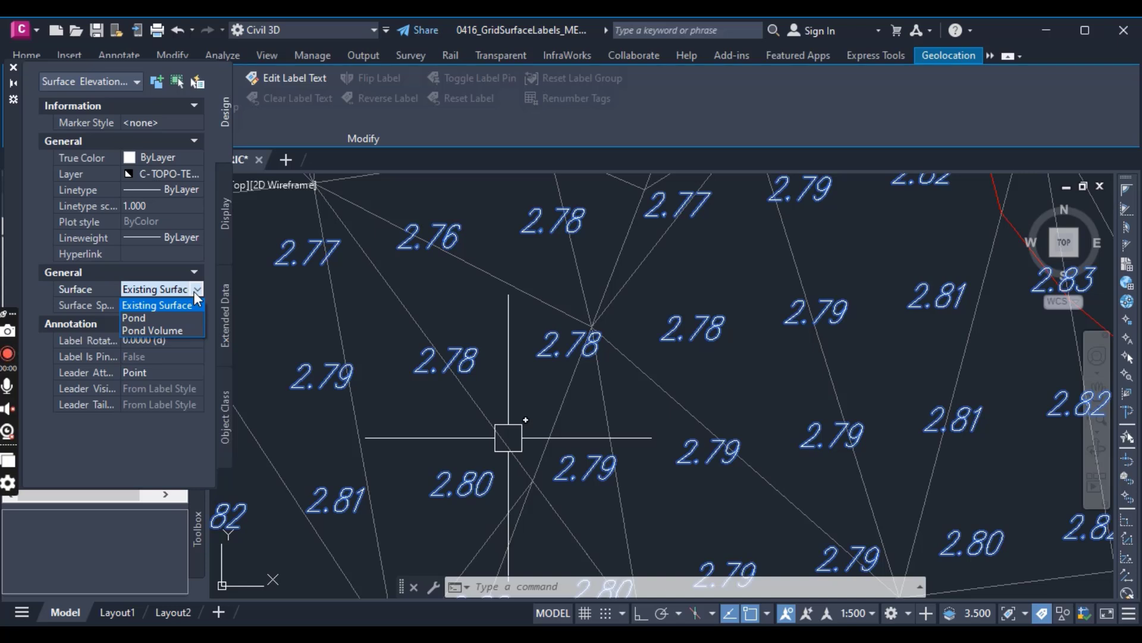
{"action": "left_click", "coordinate": [194, 291]}
{"action": "left_click", "coordinate": [200, 292]}
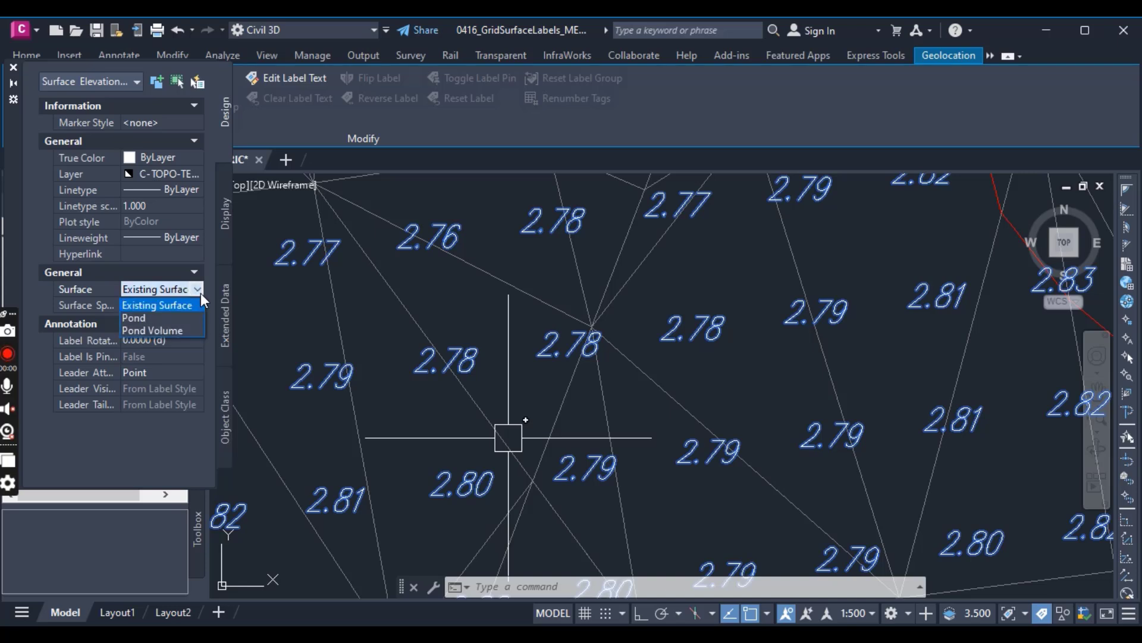
{"action": "left_click", "coordinate": [162, 329]}
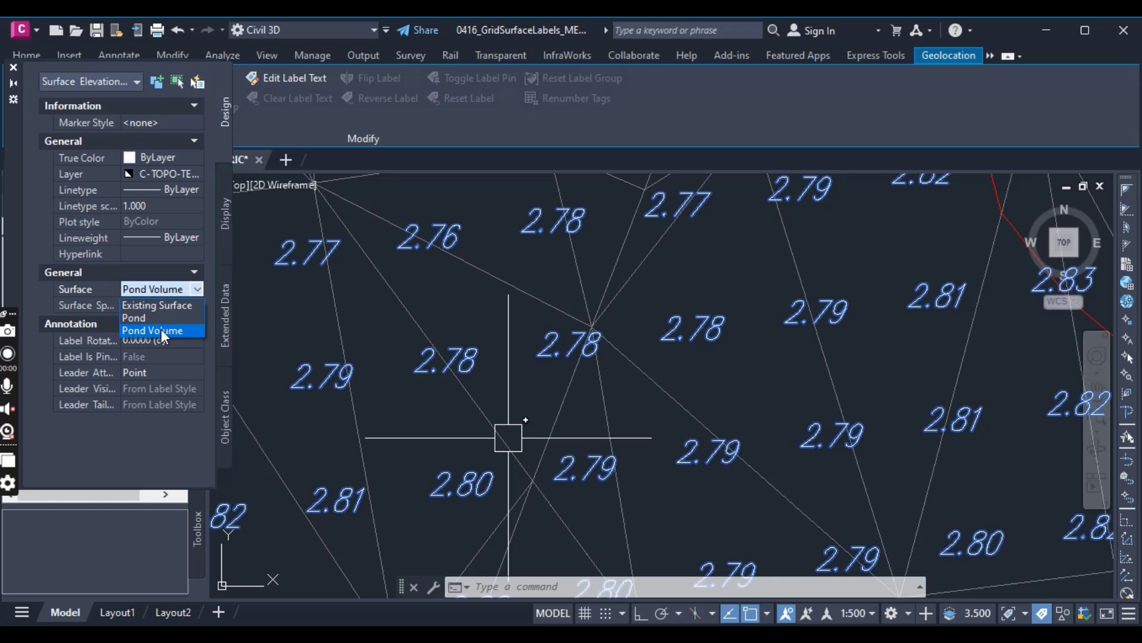
Step: Close the Properties palette and clear the label selection
{"action": "left_click", "coordinate": [13, 68]}
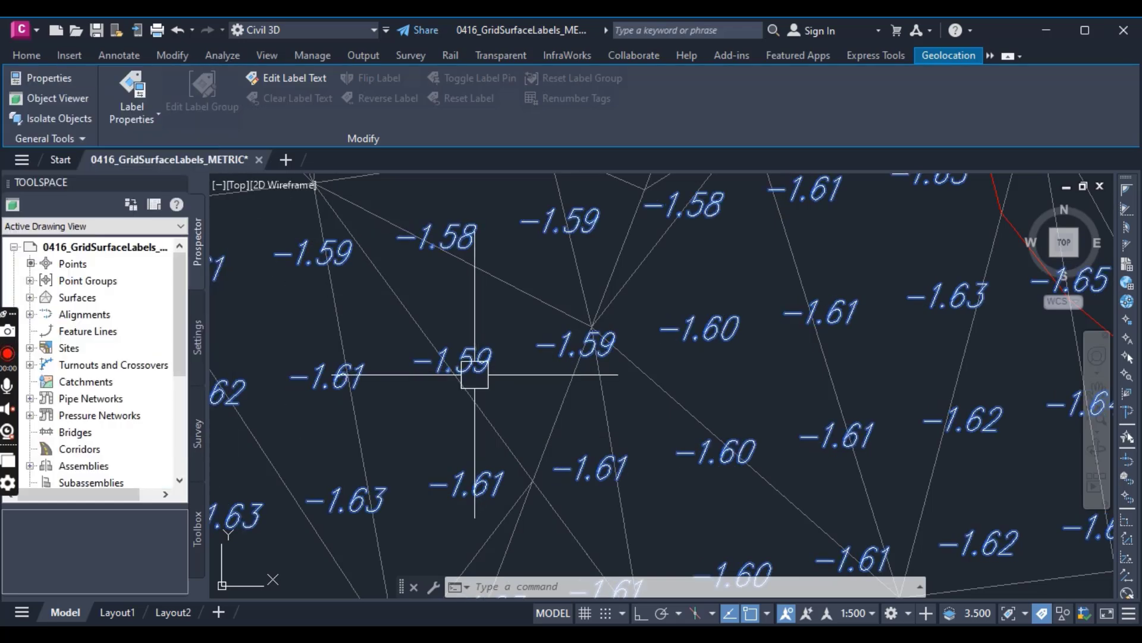
{"action": "mouse_move", "coordinate": [475, 374]}
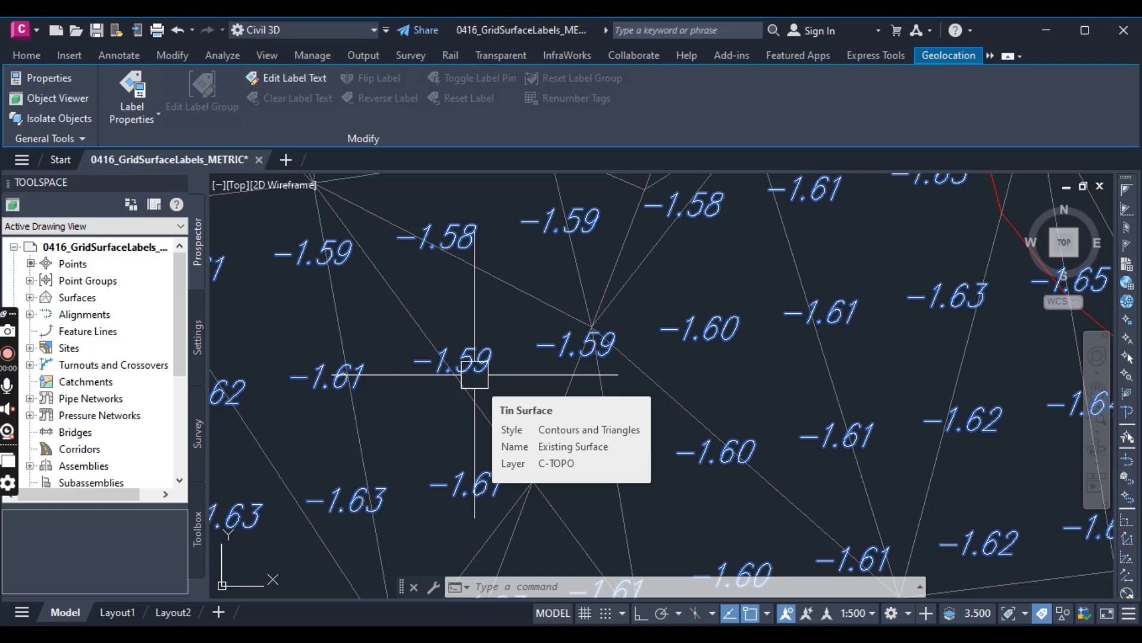
{"action": "key", "text": "Escape"}
{"action": "key", "text": "Escape"}
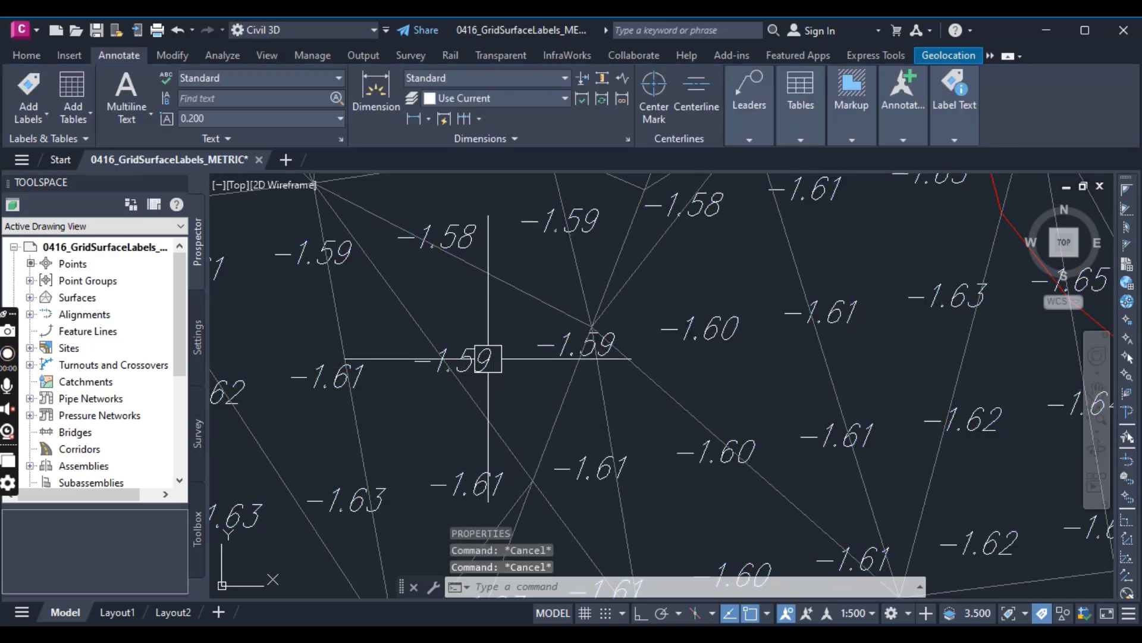
{"action": "scroll", "coordinate": [491, 366], "scroll_direction": "down", "scroll_amount": 3}
{"action": "scroll", "coordinate": [499, 367], "scroll_direction": "down", "scroll_amount": 3}
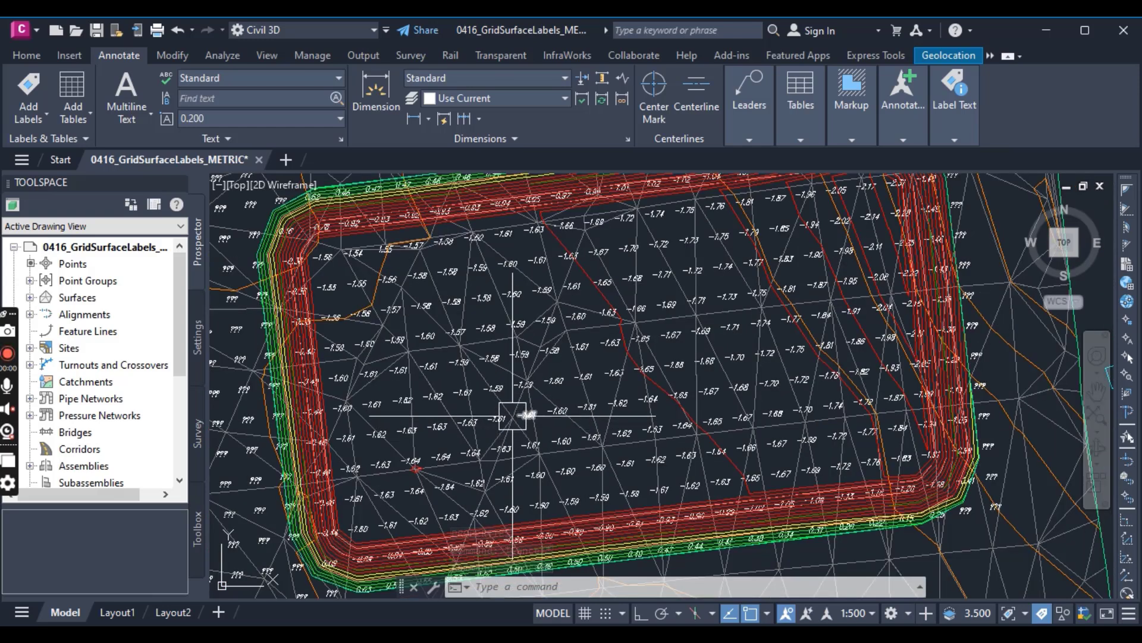
{"action": "scroll", "coordinate": [493, 411], "scroll_direction": "down", "scroll_amount": 3}
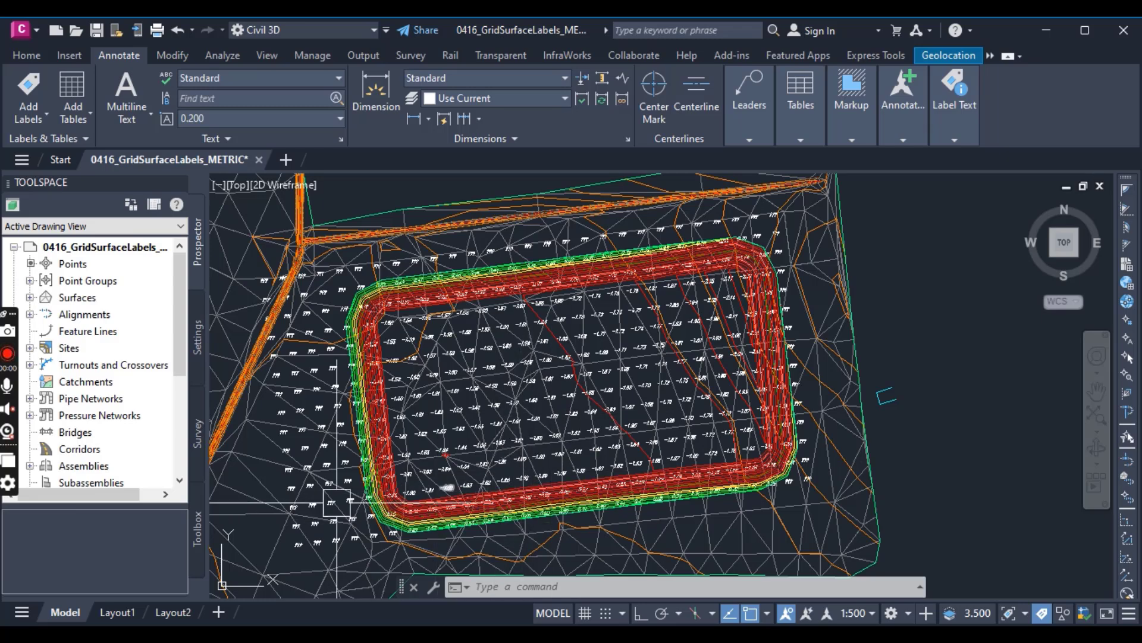
{"action": "scroll", "coordinate": [331, 500], "scroll_direction": "up", "scroll_amount": 5}
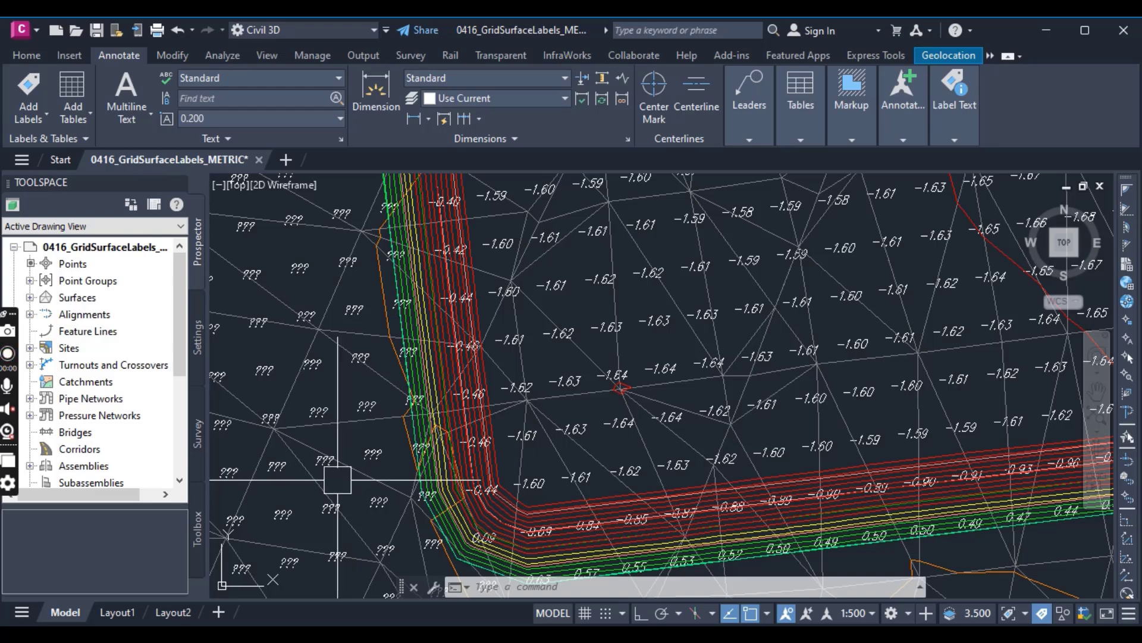
{"action": "scroll", "coordinate": [334, 475], "scroll_direction": "up", "scroll_amount": 2}
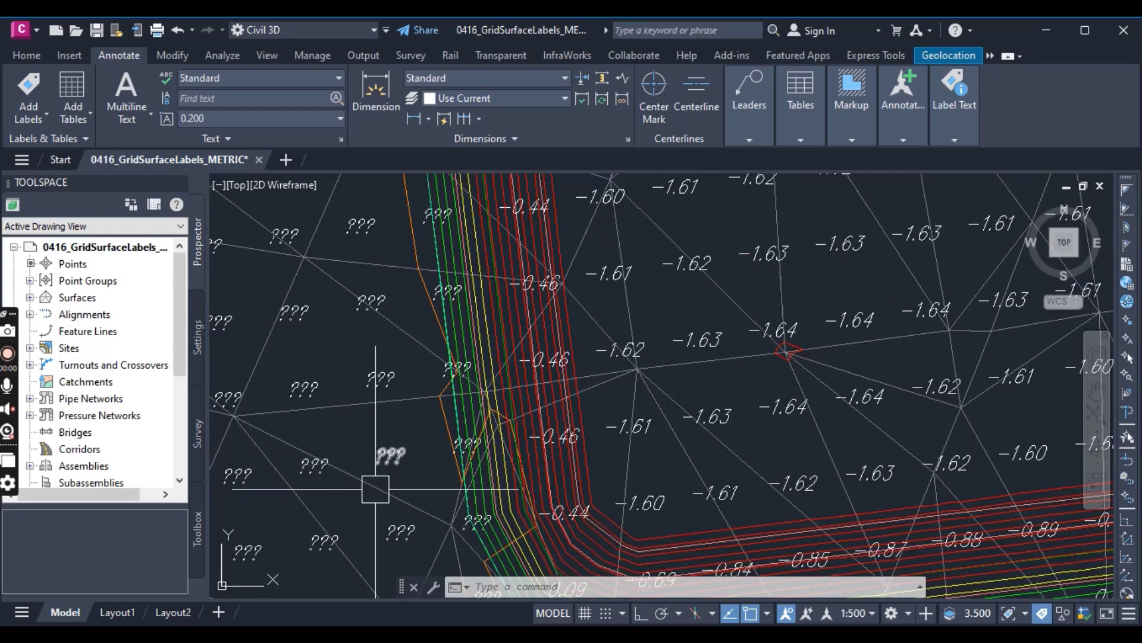
{"action": "scroll", "coordinate": [362, 466], "scroll_direction": "down", "scroll_amount": 2}
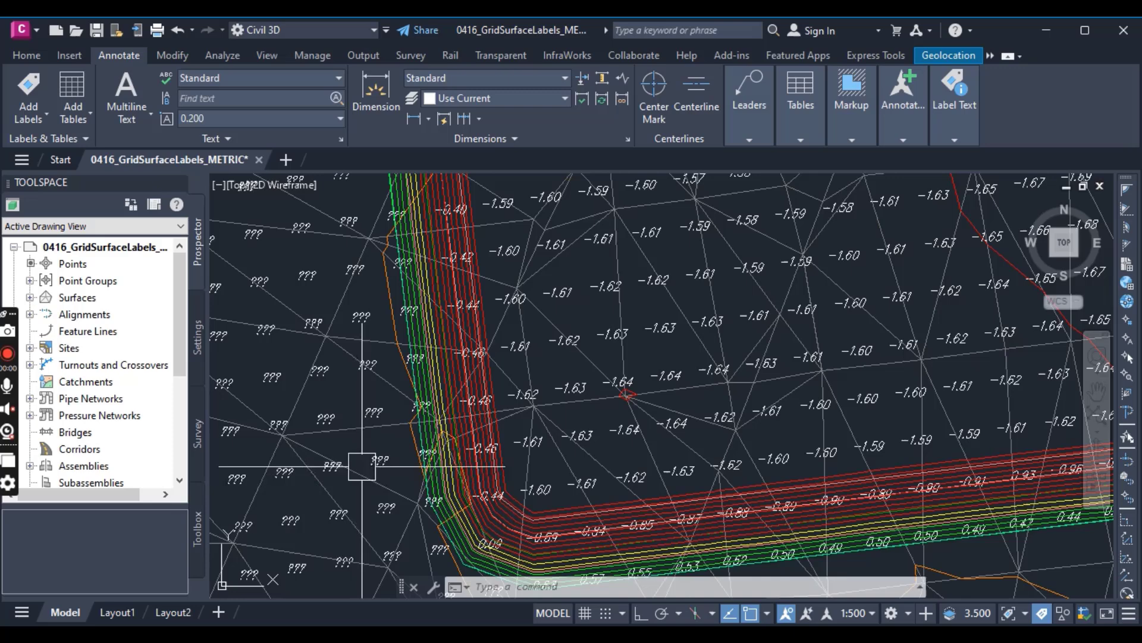
{"action": "scroll", "coordinate": [361, 405], "scroll_direction": "down", "scroll_amount": 4}
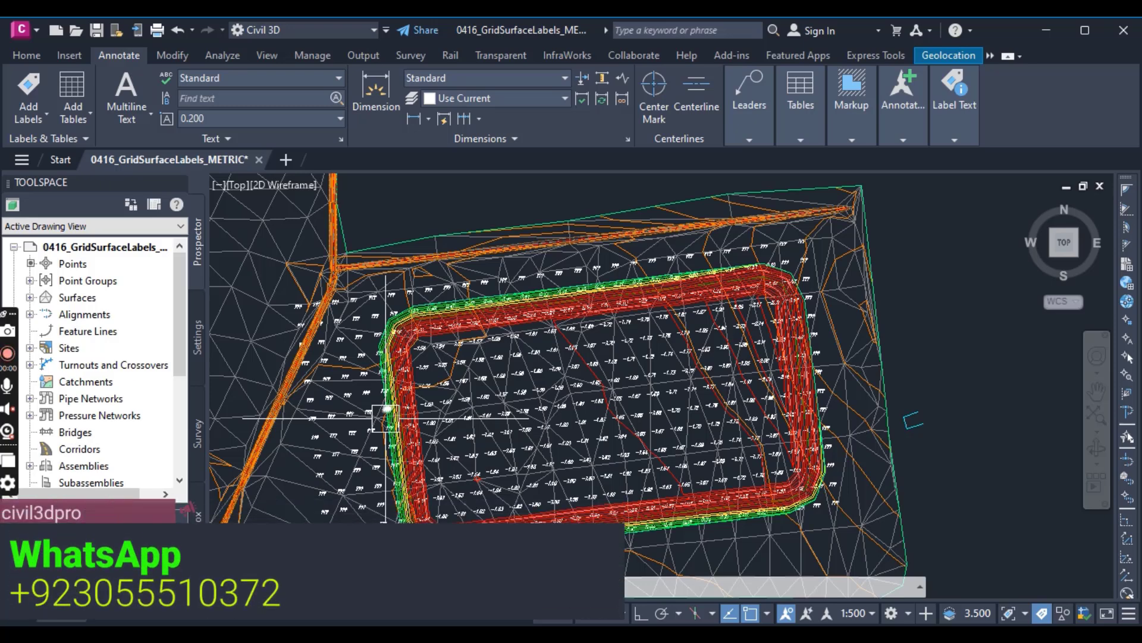
{"action": "scroll", "coordinate": [522, 433], "scroll_direction": "up", "scroll_amount": 3}
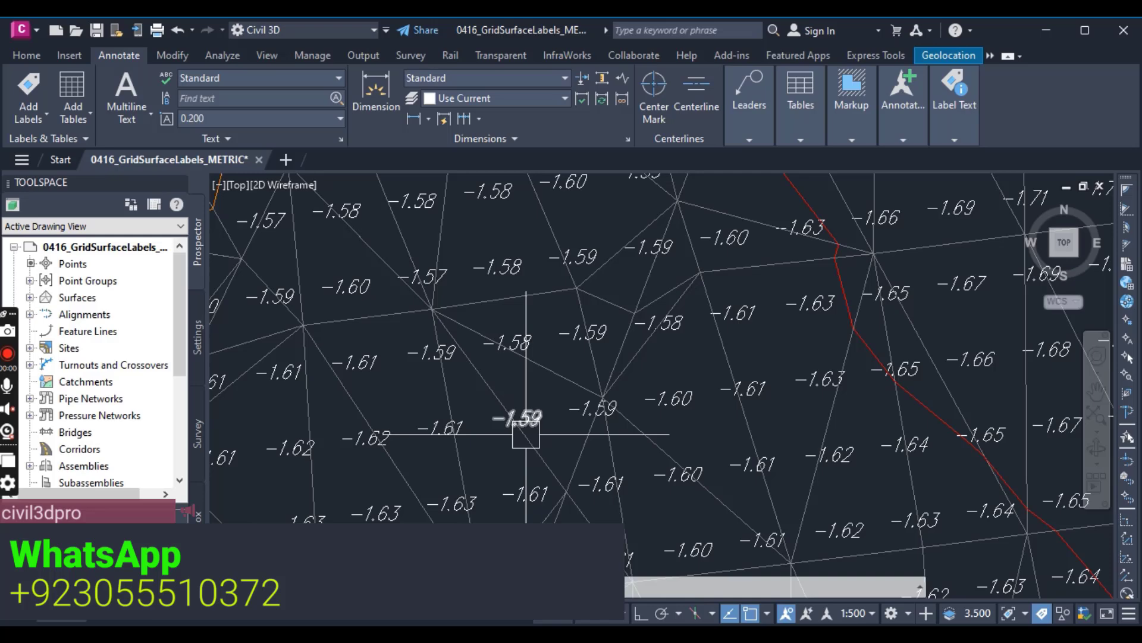
{"action": "scroll", "coordinate": [481, 439], "scroll_direction": "down", "scroll_amount": 1}
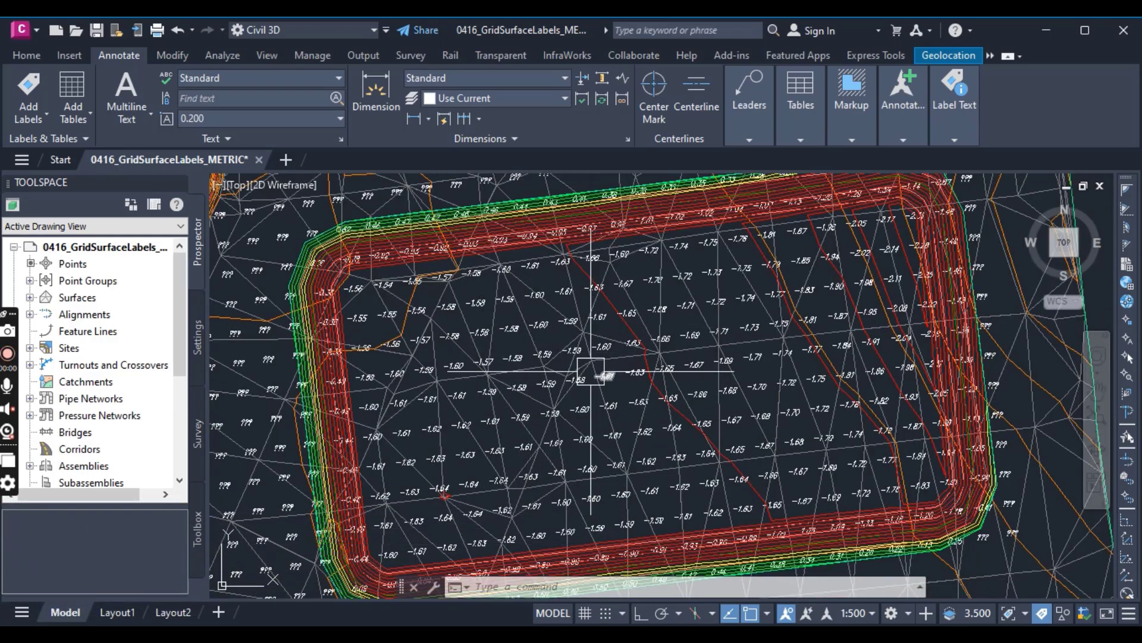
{"action": "scroll", "coordinate": [518, 427], "scroll_direction": "up", "scroll_amount": 3}
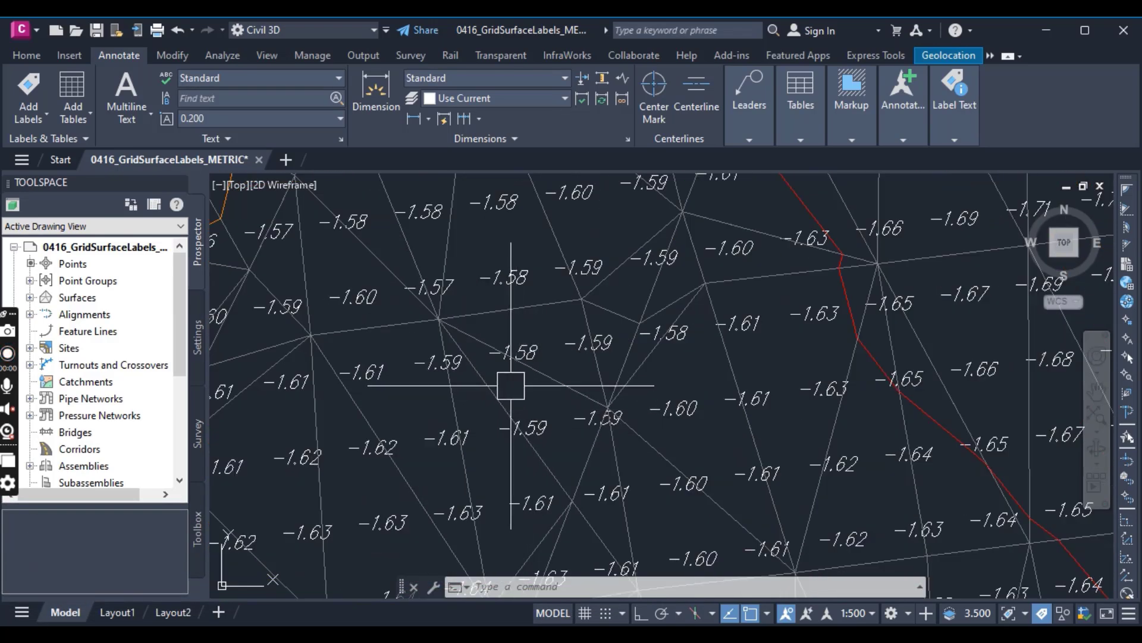
{"action": "scroll", "coordinate": [678, 374], "scroll_direction": "down", "scroll_amount": 2}
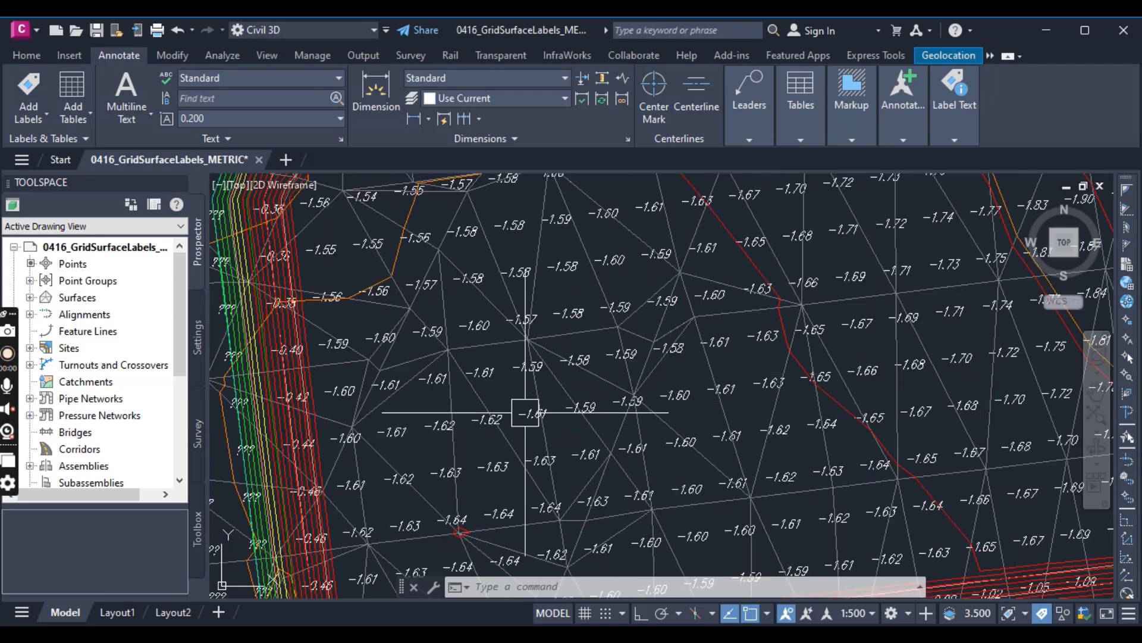
{"action": "scroll", "coordinate": [488, 416], "scroll_direction": "down", "scroll_amount": 4}
{"action": "scroll", "coordinate": [436, 390], "scroll_direction": "up", "scroll_amount": 5}
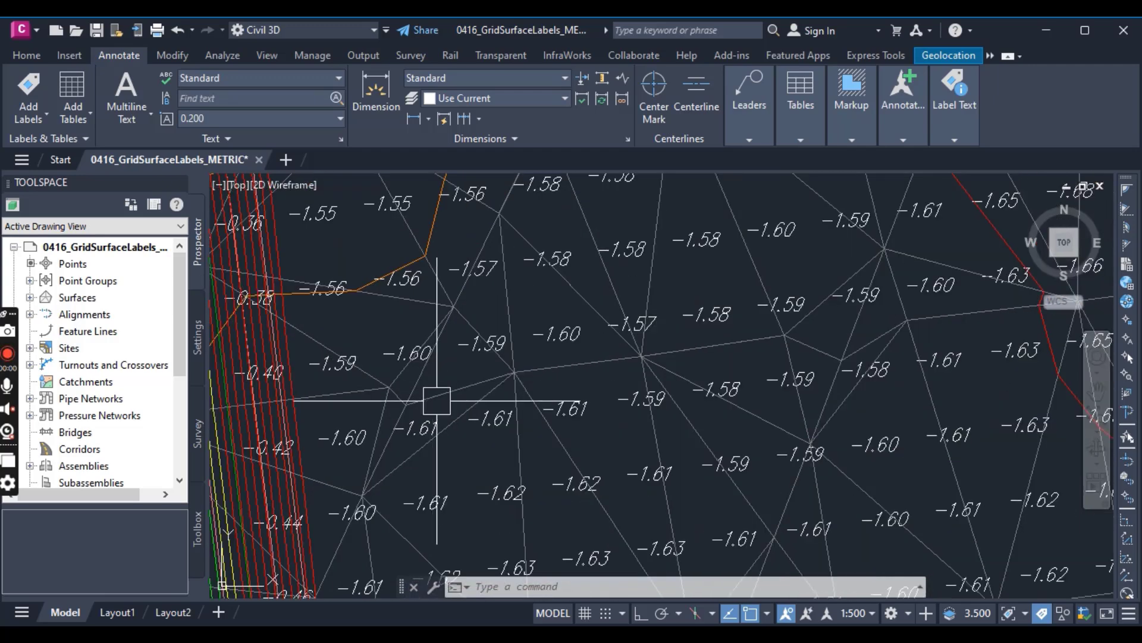
{"action": "scroll", "coordinate": [476, 392], "scroll_direction": "down", "scroll_amount": 2}
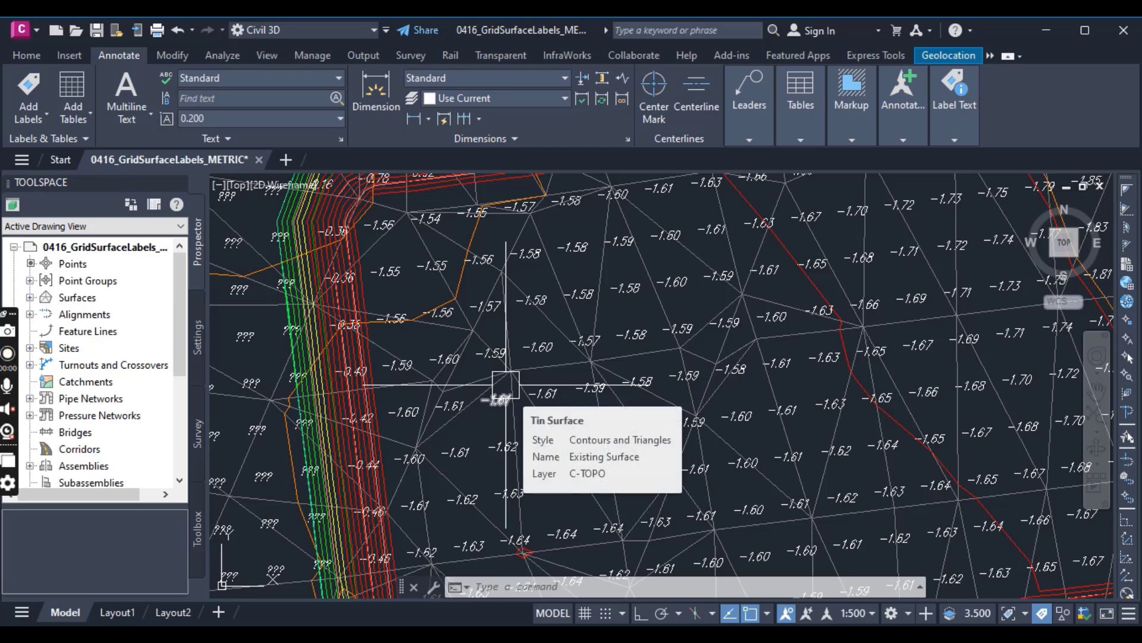
{"action": "scroll", "coordinate": [506, 385], "scroll_direction": "down", "scroll_amount": 3}
{"action": "scroll", "coordinate": [383, 563], "scroll_direction": "up", "scroll_amount": 7}
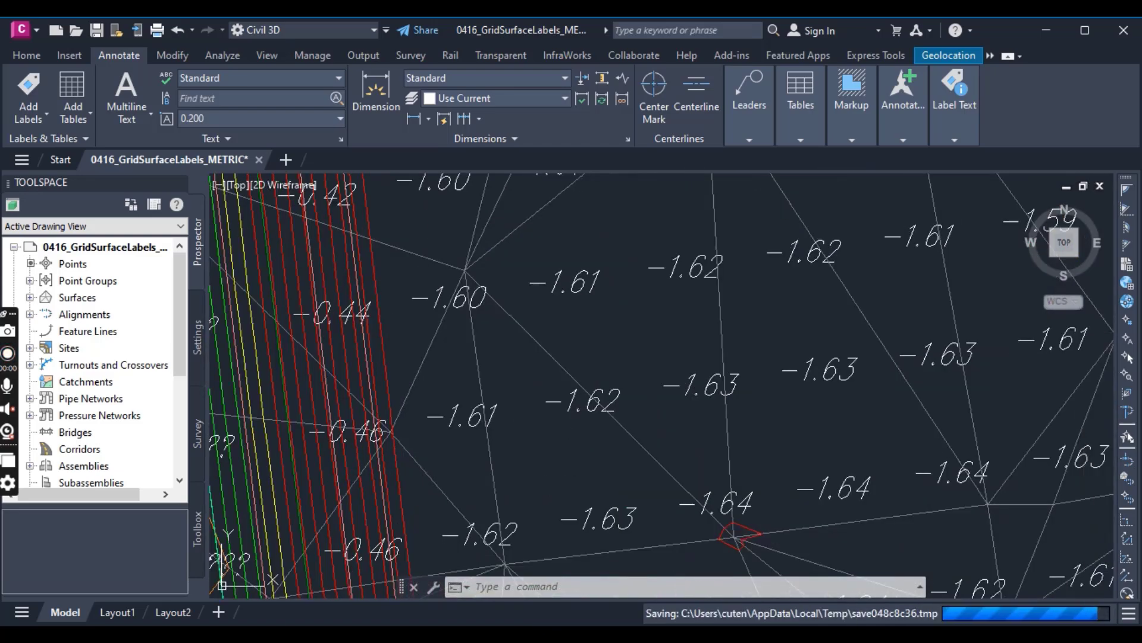
{"action": "scroll", "coordinate": [370, 377], "scroll_direction": "down", "scroll_amount": 3}
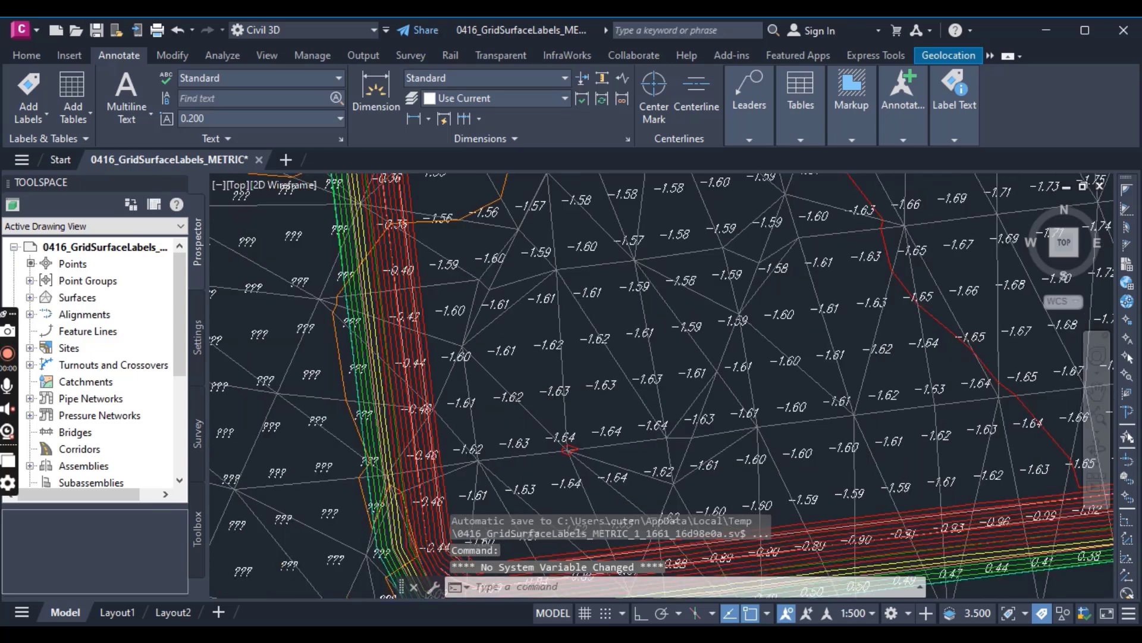
{"action": "scroll", "coordinate": [548, 434], "scroll_direction": "down", "scroll_amount": 3}
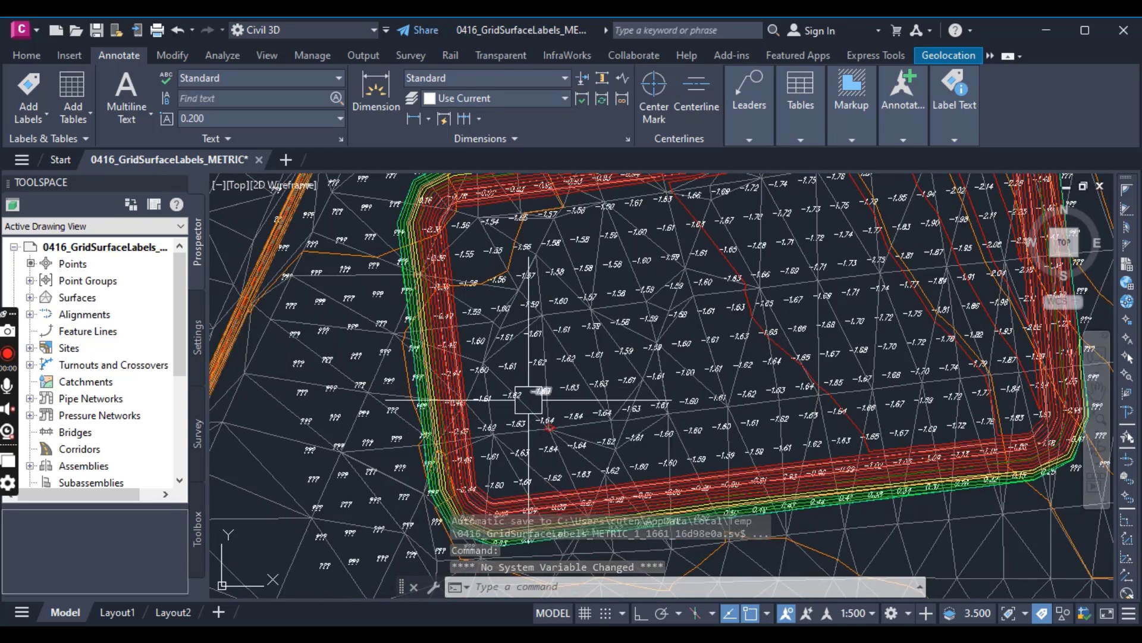
{"action": "scroll", "coordinate": [528, 400], "scroll_direction": "down", "scroll_amount": 3}
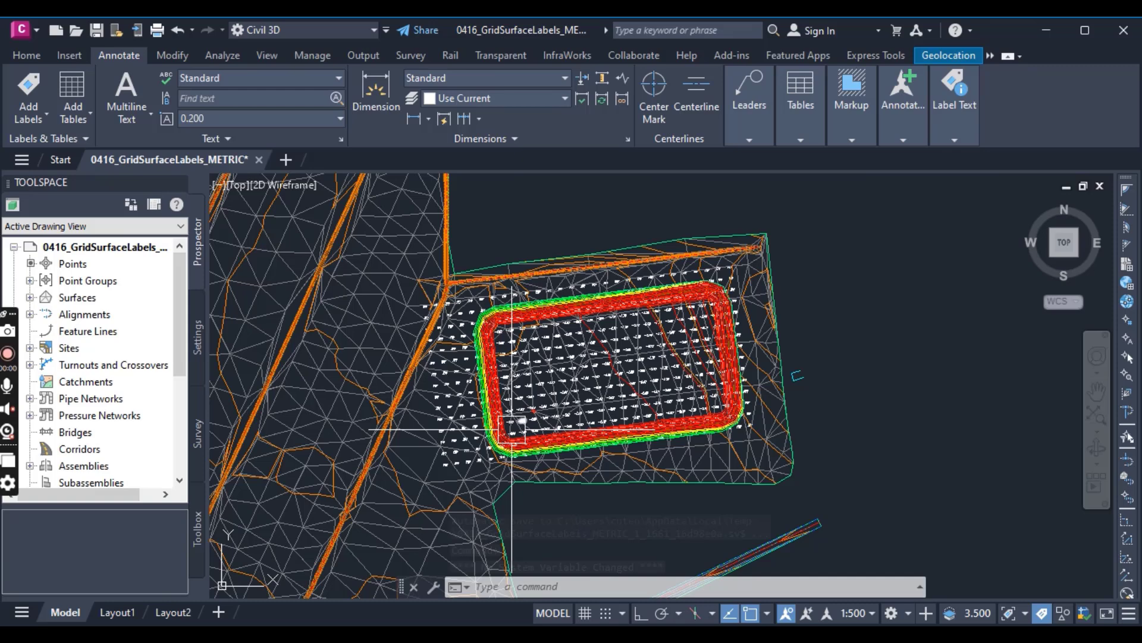